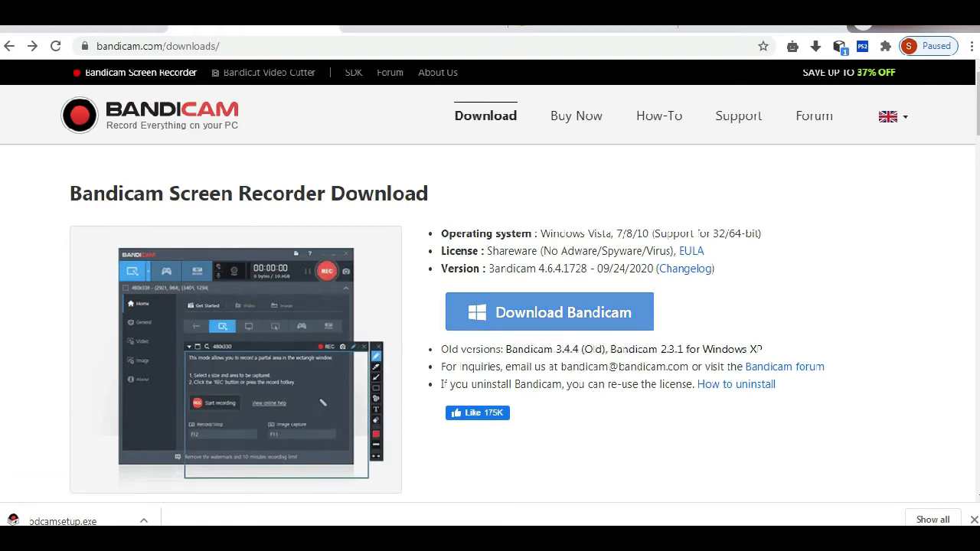
# Step: Show the downloaded bdcamsetup.exe in its folder and run the installer
pyautogui.click(144, 521)
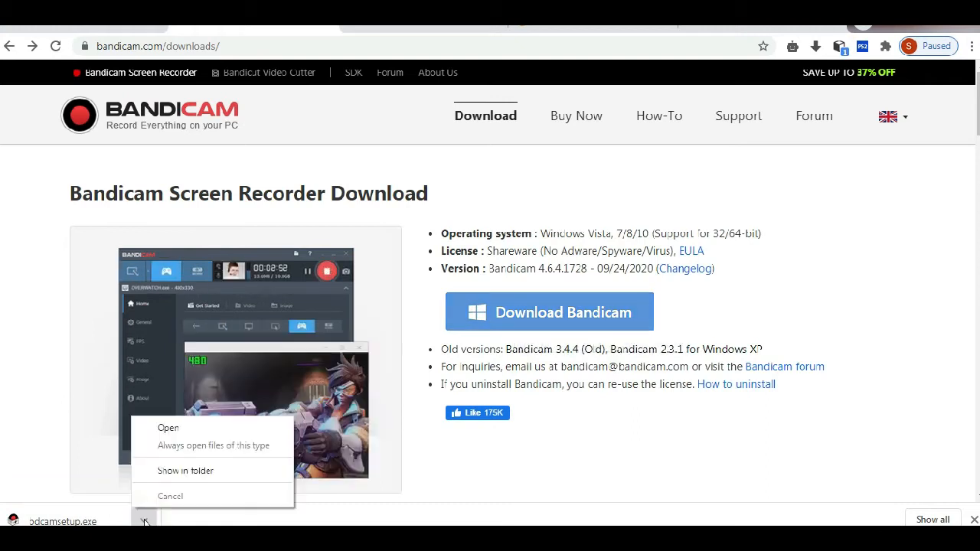
pyautogui.click(177, 471)
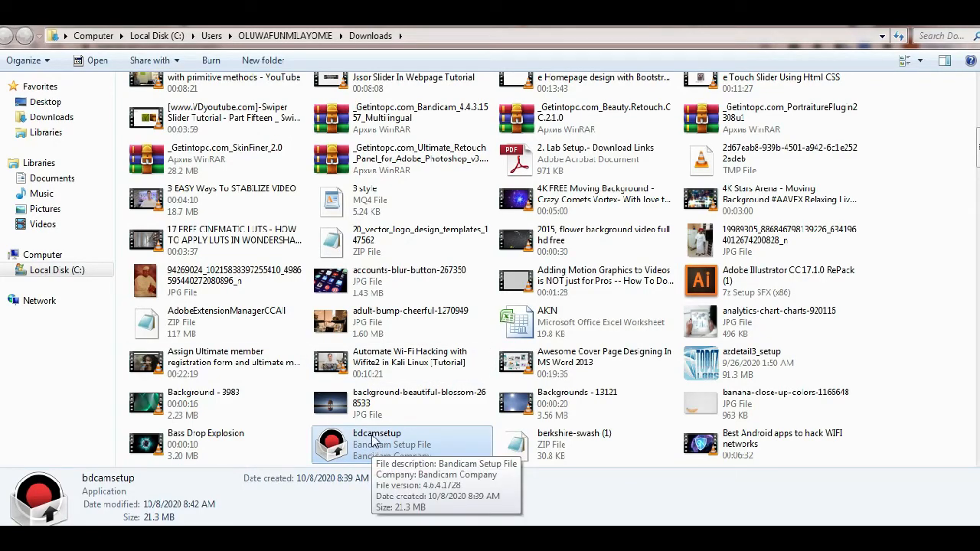
pyautogui.doubleClick(374, 439)
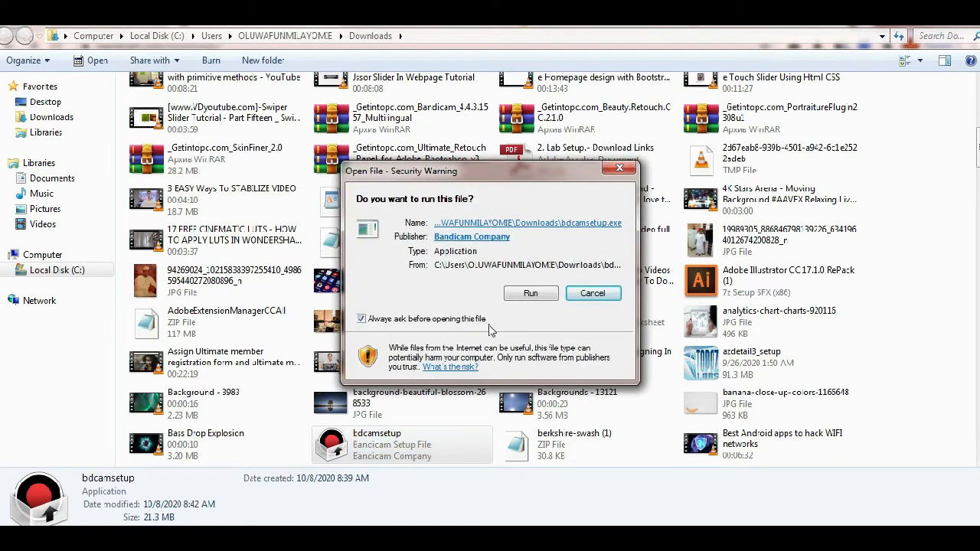
pyautogui.click(529, 293)
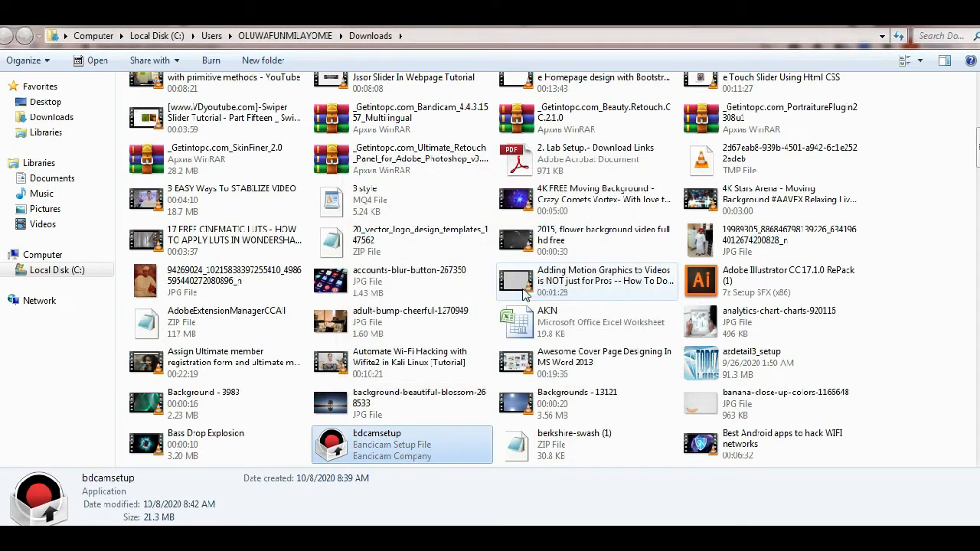
pyautogui.click(494, 313)
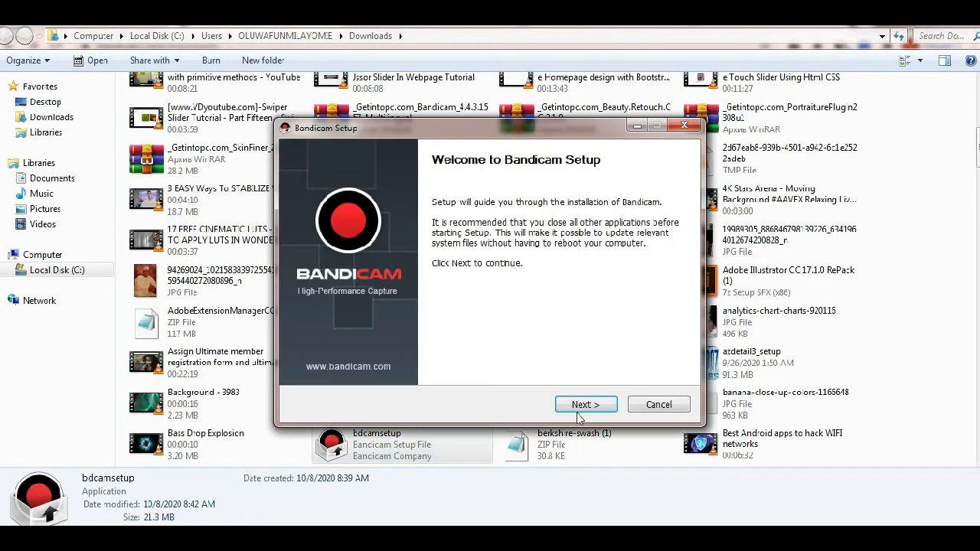
# Step: Accept the Bandicam license agreement, continue to the install location page, and cancel the setup
pyautogui.click(584, 411)
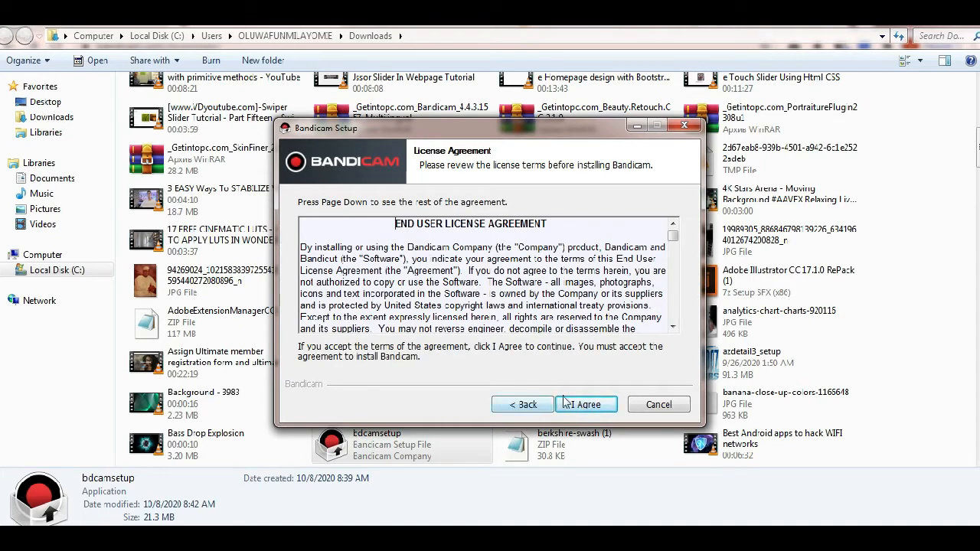
pyautogui.click(576, 404)
pyautogui.click(580, 409)
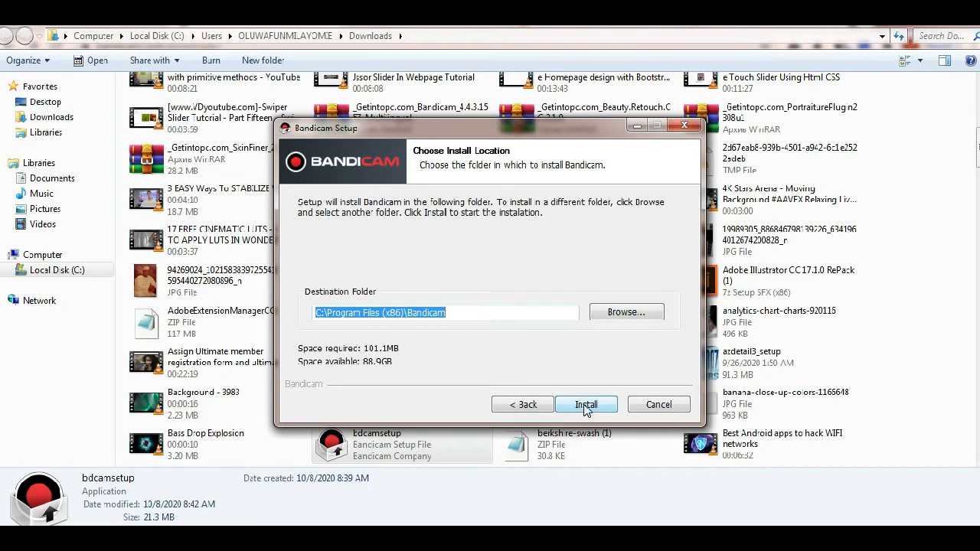
pyautogui.click(659, 406)
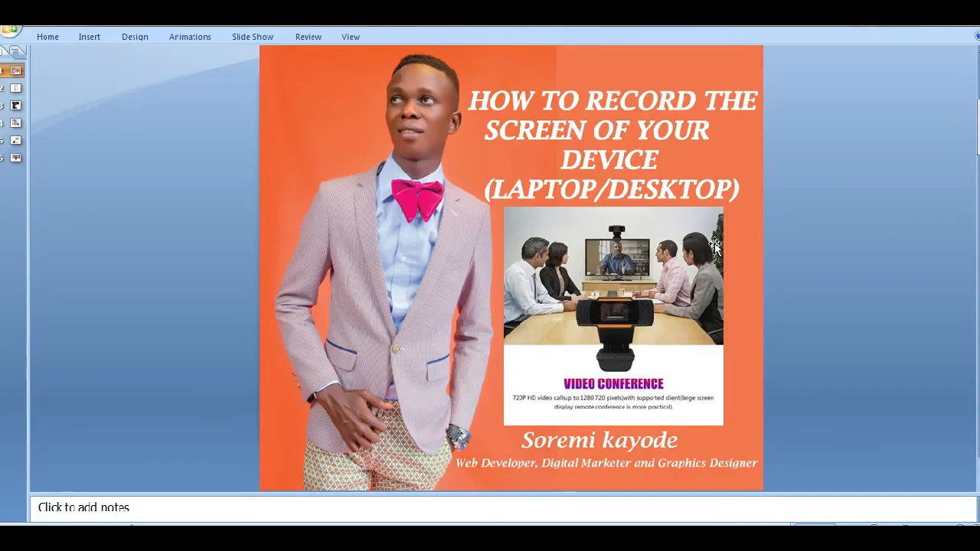
# Step: Look through the presentation slides showing the video conference, the desktop microphone and the webcam
pyautogui.click(771, 230)
pyautogui.scroll(-5, 772, 230)
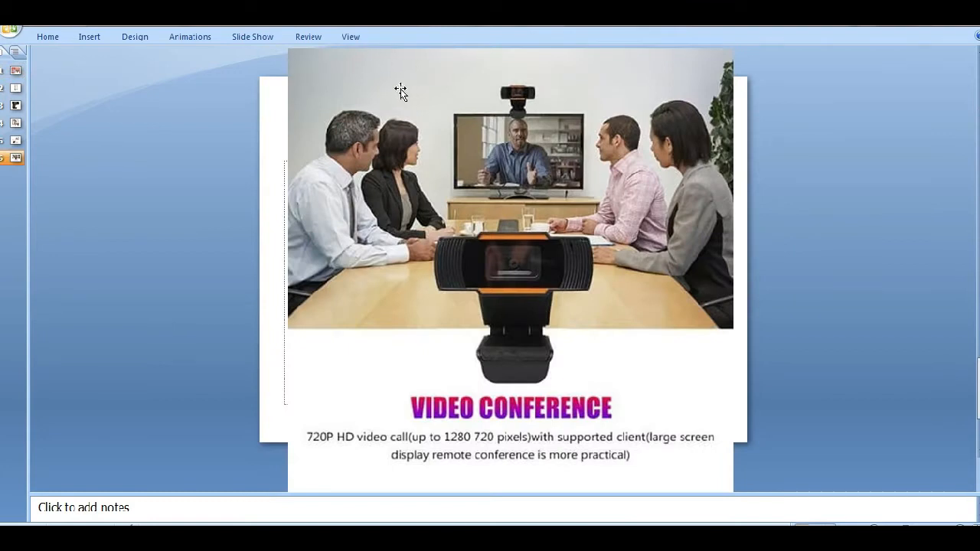
pyautogui.click(17, 88)
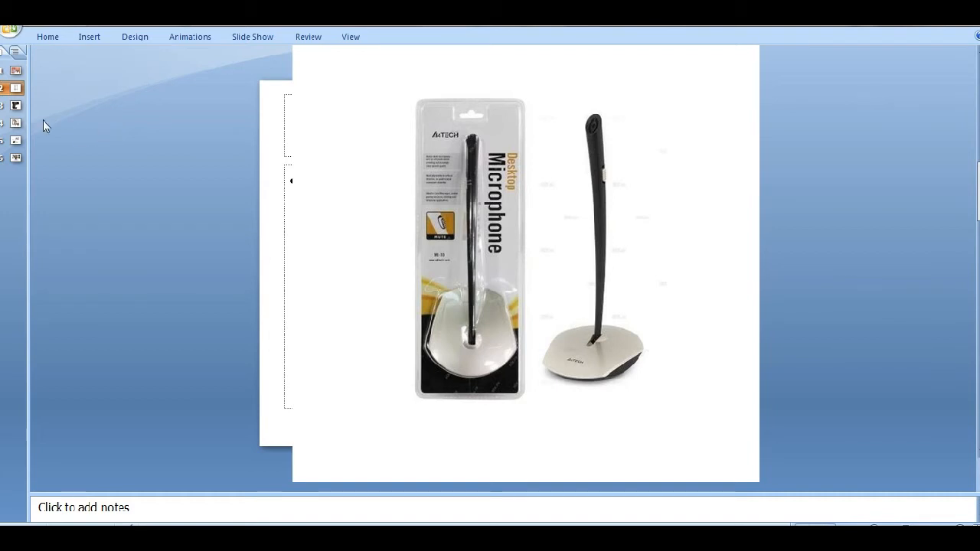
pyautogui.click(16, 107)
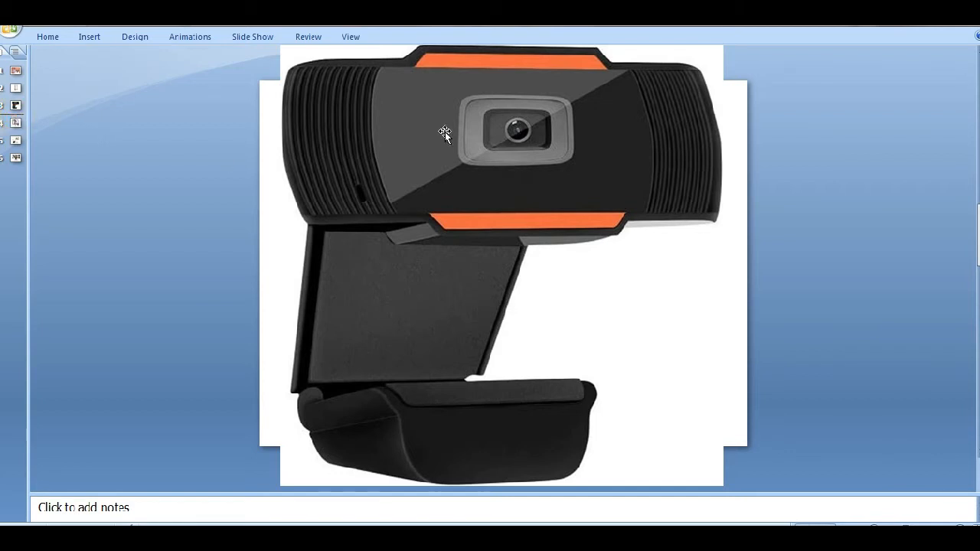
pyautogui.click(833, 219)
pyautogui.scroll(-3, 834, 218)
pyautogui.scroll(1, 833, 218)
pyautogui.scroll(-1, 833, 218)
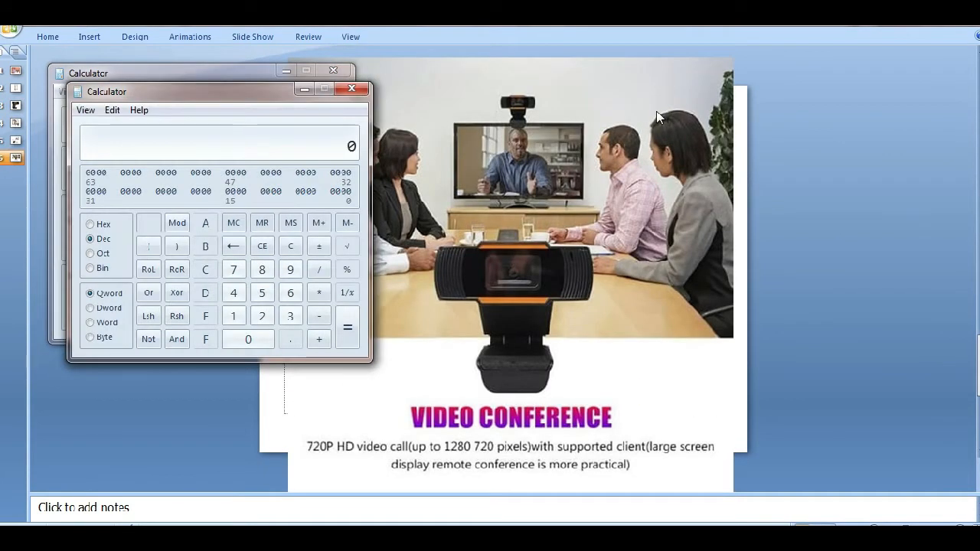
# Step: Close both Calculator windows and switch to Bandicam
pyautogui.click(344, 78)
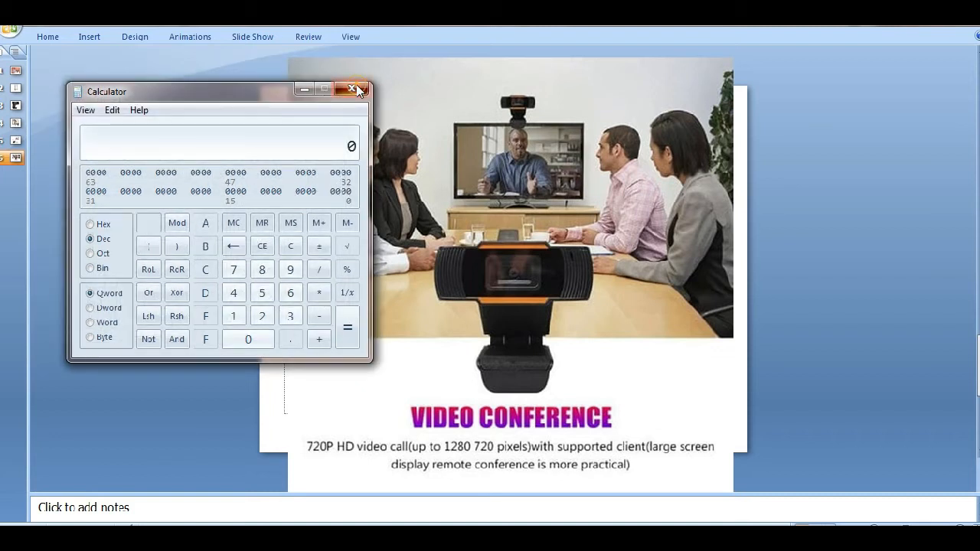
pyautogui.click(351, 87)
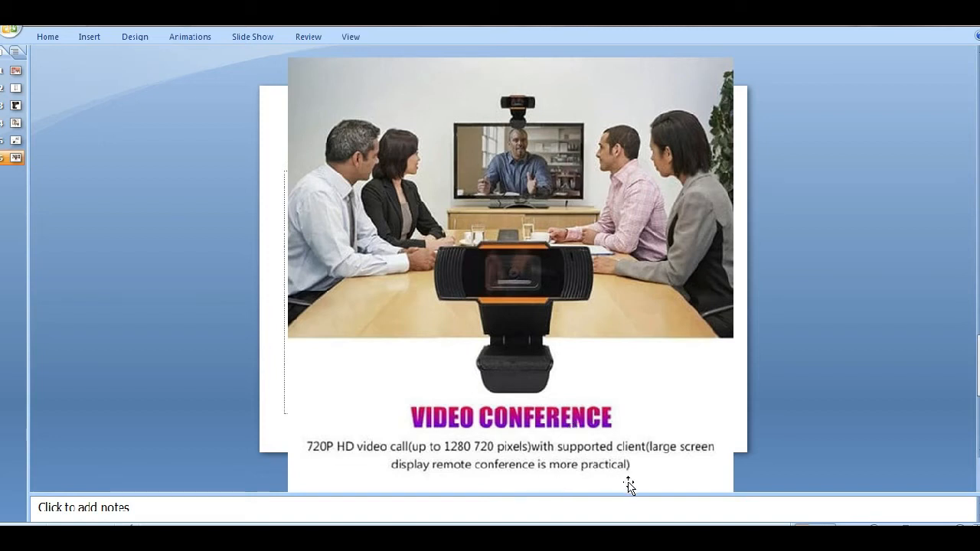
pyautogui.moveTo(644, 539)
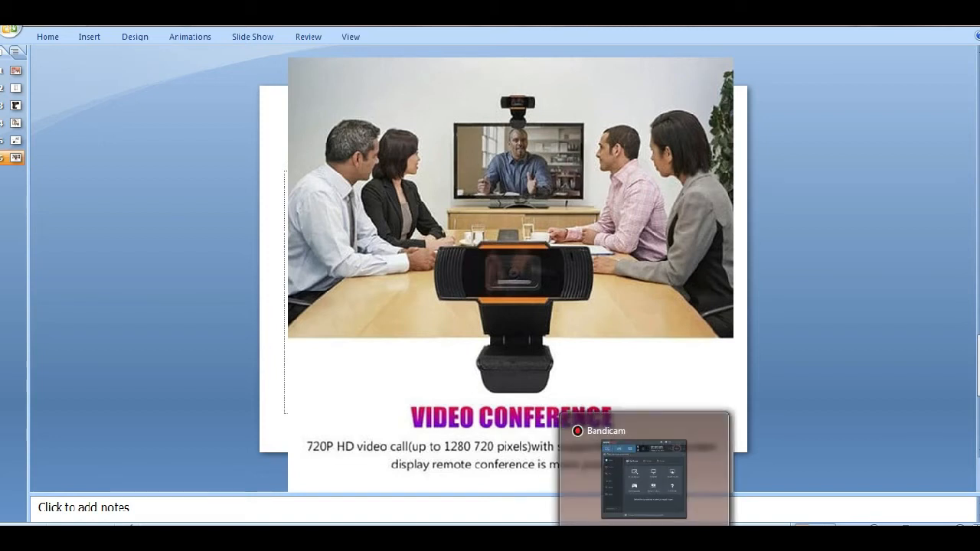
pyautogui.click(644, 479)
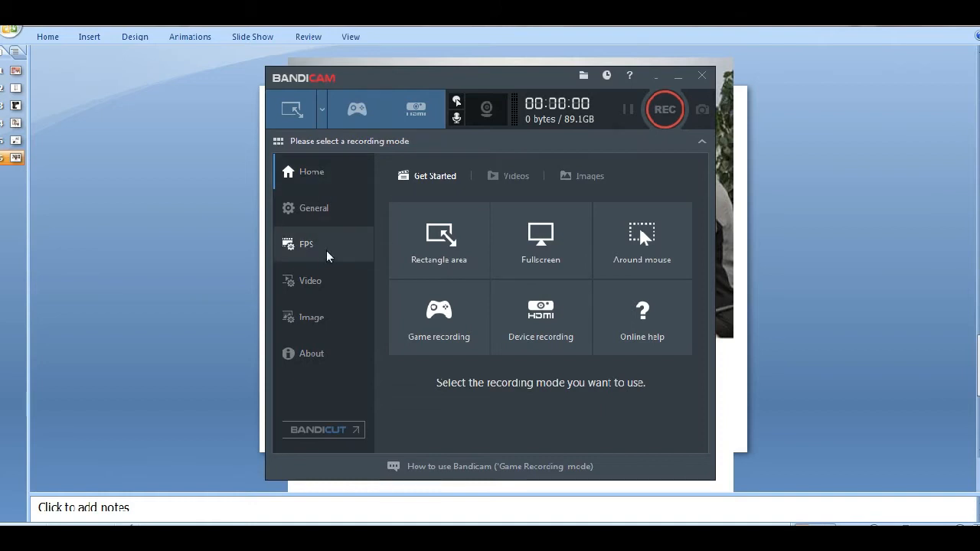
# Step: Review the screen recording modes and select a 1224x591 rectangular recording area over the slide
pyautogui.click(324, 183)
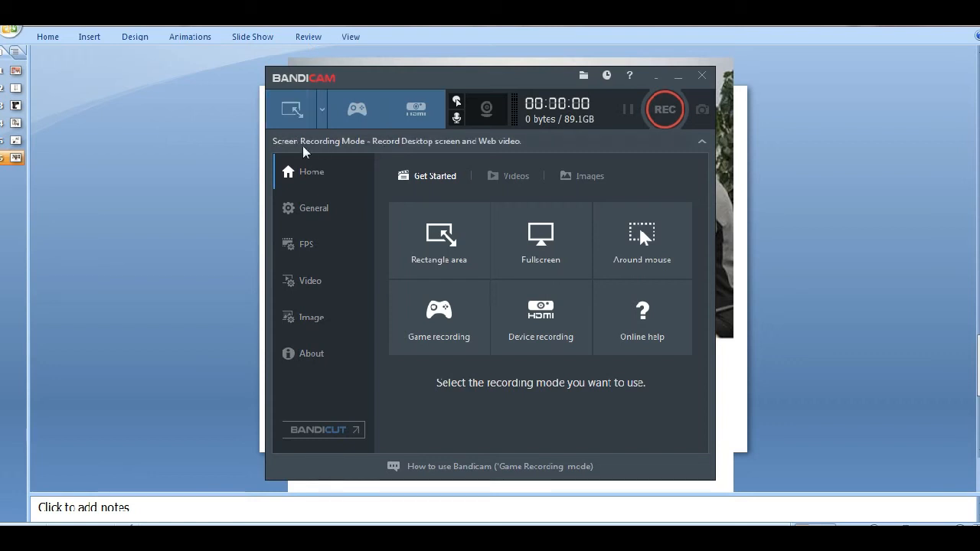
pyautogui.click(322, 114)
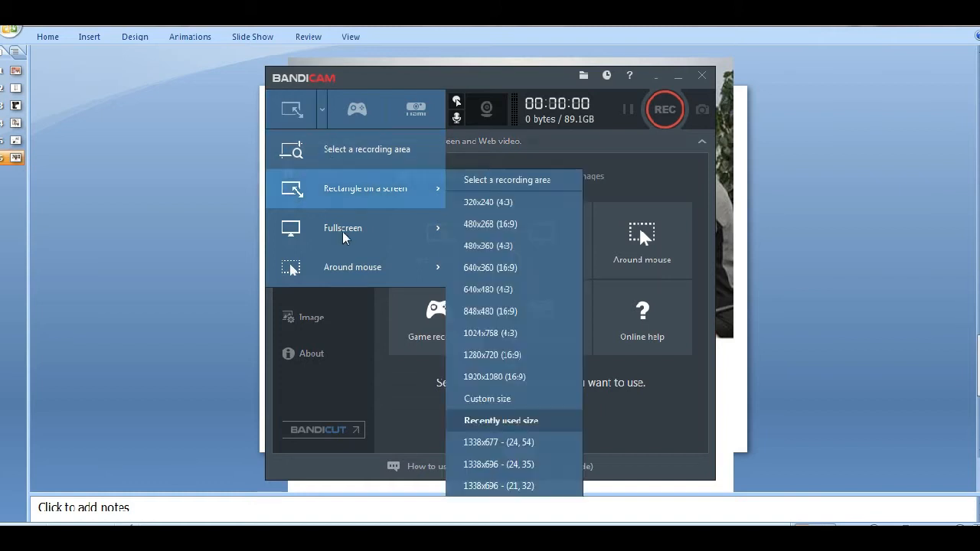
pyautogui.moveTo(355, 242)
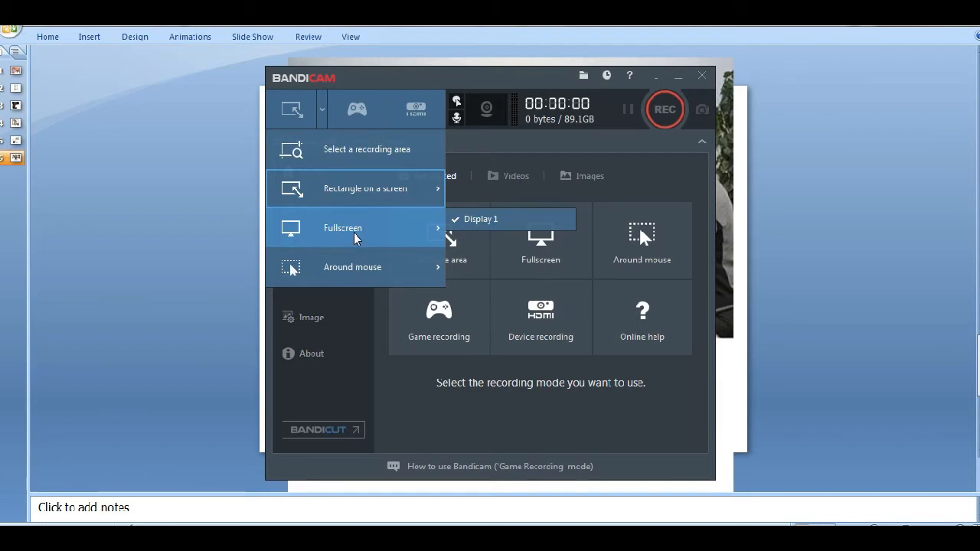
pyautogui.moveTo(357, 266)
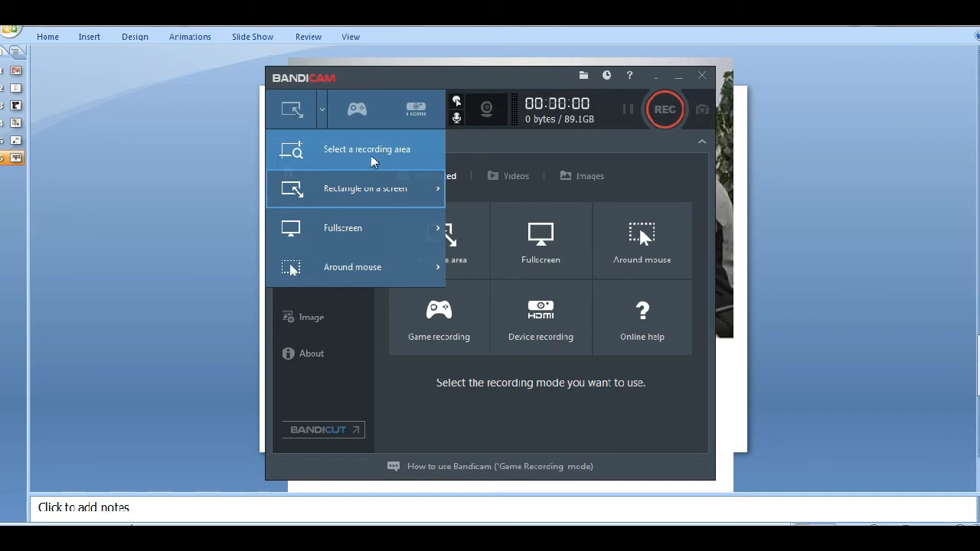
pyautogui.click(374, 159)
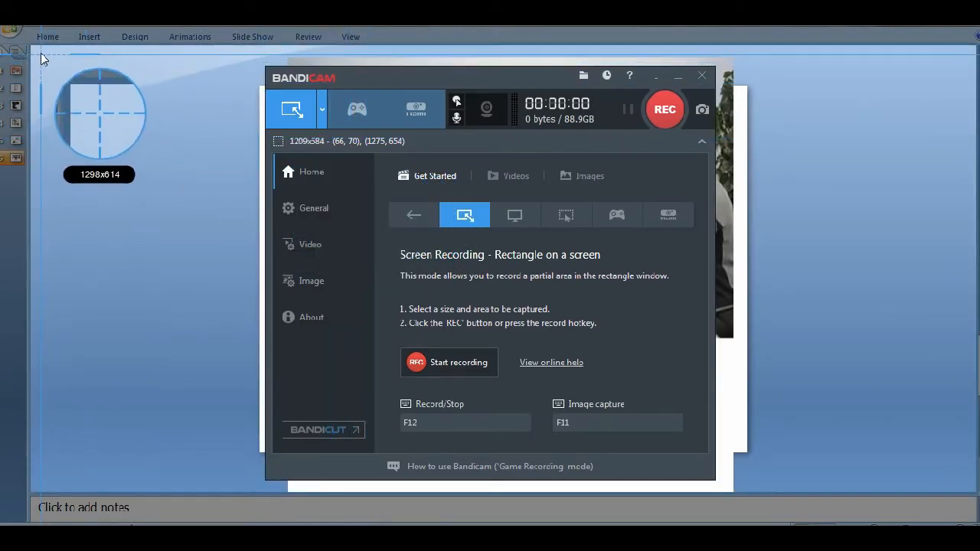
pyautogui.moveTo(38, 50)
pyautogui.mouseDown()
pyautogui.moveTo(84, 81)
pyautogui.moveTo(179, 109)
pyautogui.moveTo(287, 168)
pyautogui.moveTo(467, 216)
pyautogui.moveTo(866, 405)
pyautogui.moveTo(946, 452)
pyautogui.moveTo(965, 489)
pyautogui.moveTo(967, 471)
pyautogui.moveTo(943, 490)
pyautogui.moveTo(928, 480)
pyautogui.mouseUp()
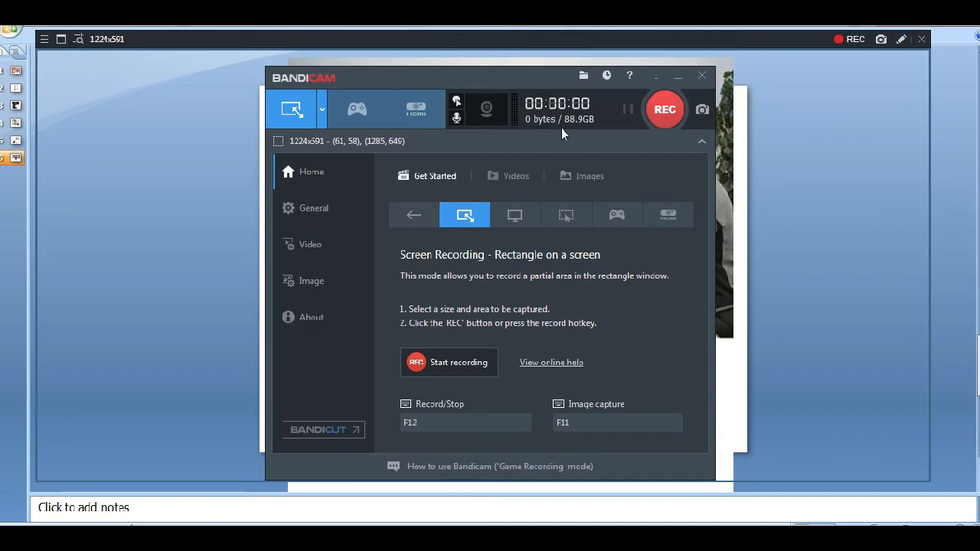
# Step: In the recording sound settings, keep Record sound enabled and choose Microphone (Realtek High Definition Audio) as the primary sound device
pyautogui.click(454, 123)
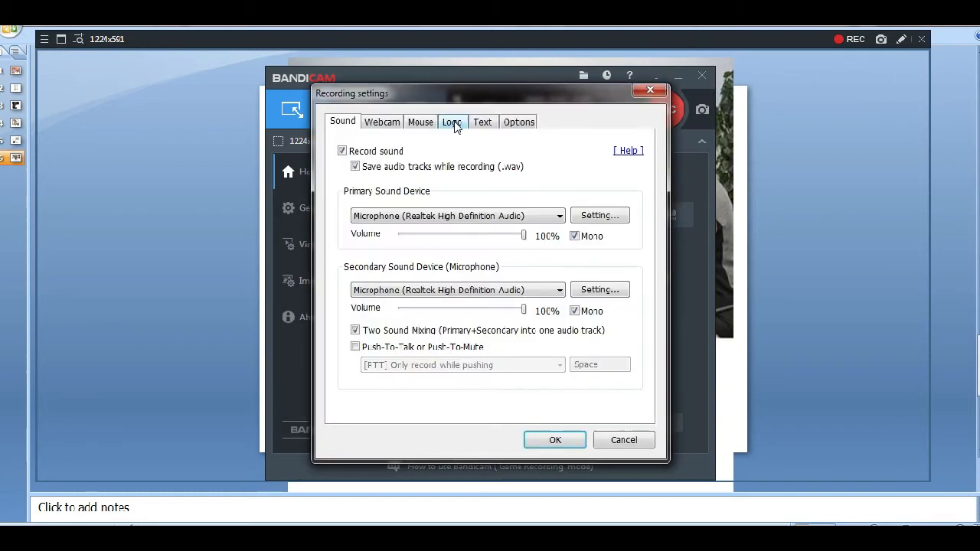
pyautogui.click(343, 151)
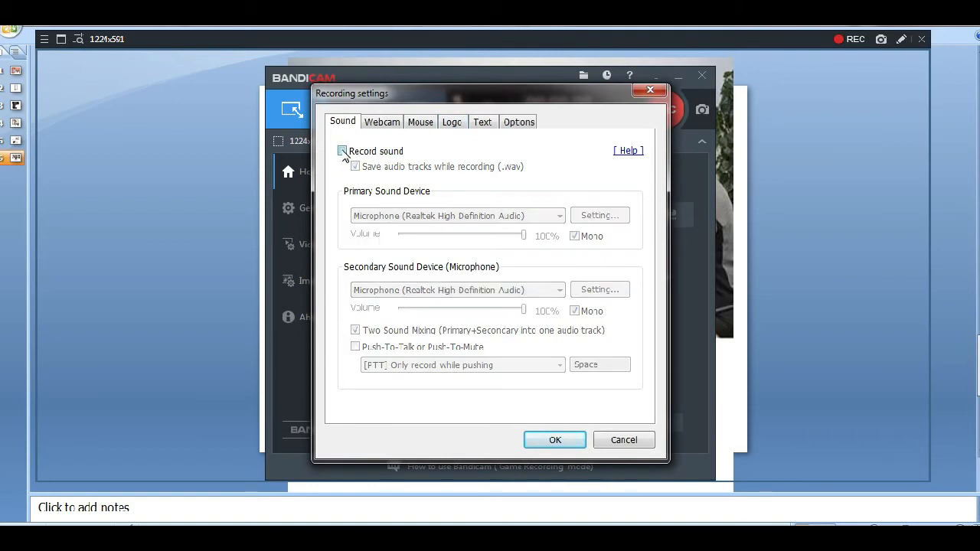
pyautogui.click(342, 152)
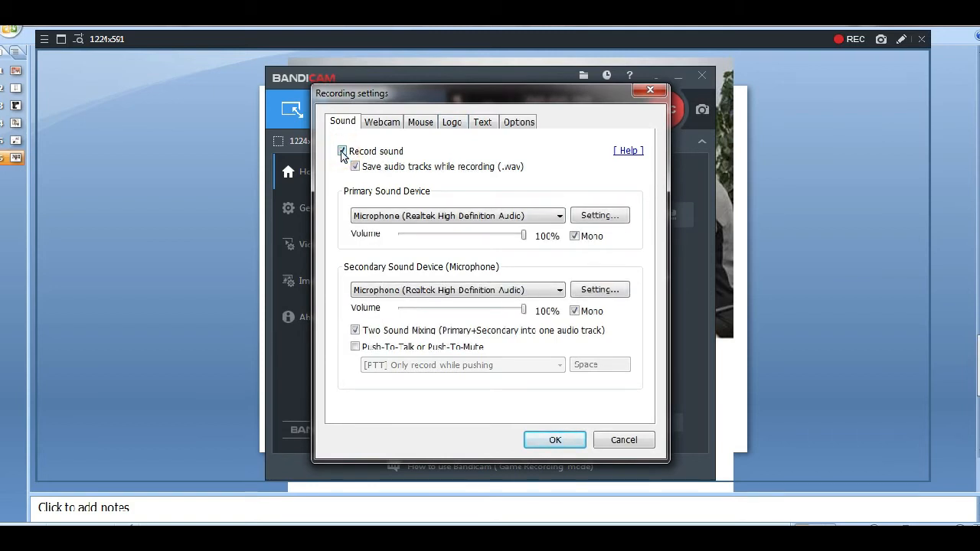
pyautogui.click(376, 218)
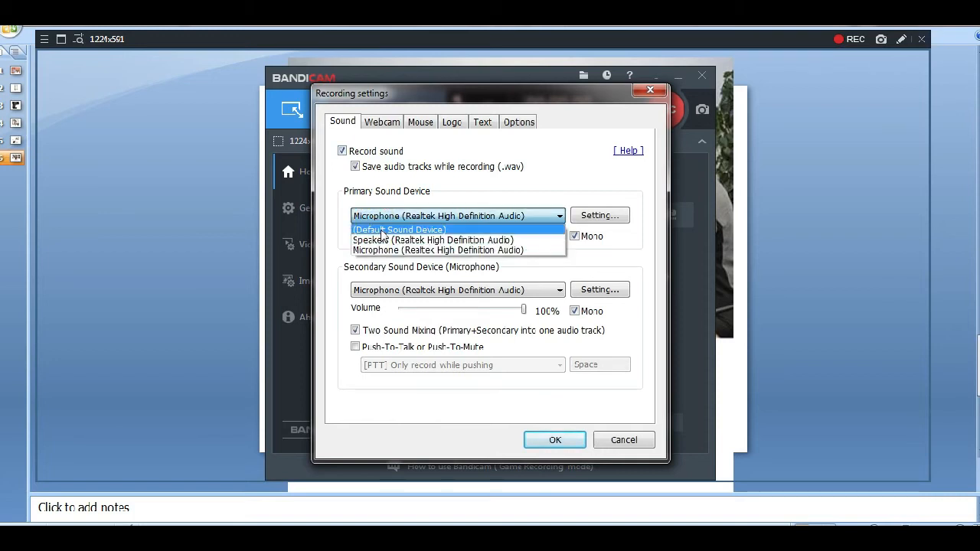
pyautogui.click(417, 256)
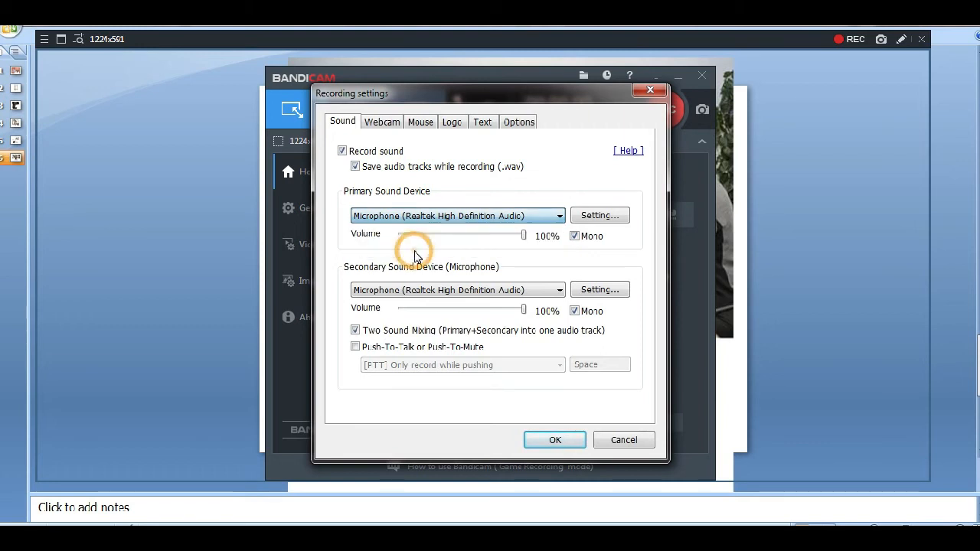
# Step: Set the primary sound volume to 100% and choose Microphone (Realtek High Definition Audio) as the secondary sound device
pyautogui.click(506, 235)
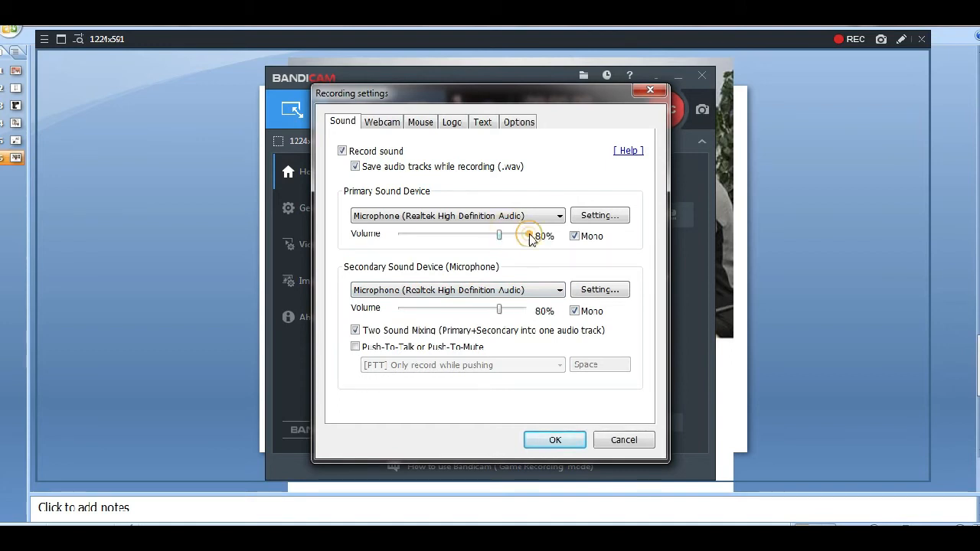
pyautogui.click(526, 237)
pyautogui.click(526, 237)
pyautogui.moveTo(499, 236); pyautogui.dragTo(535, 238)
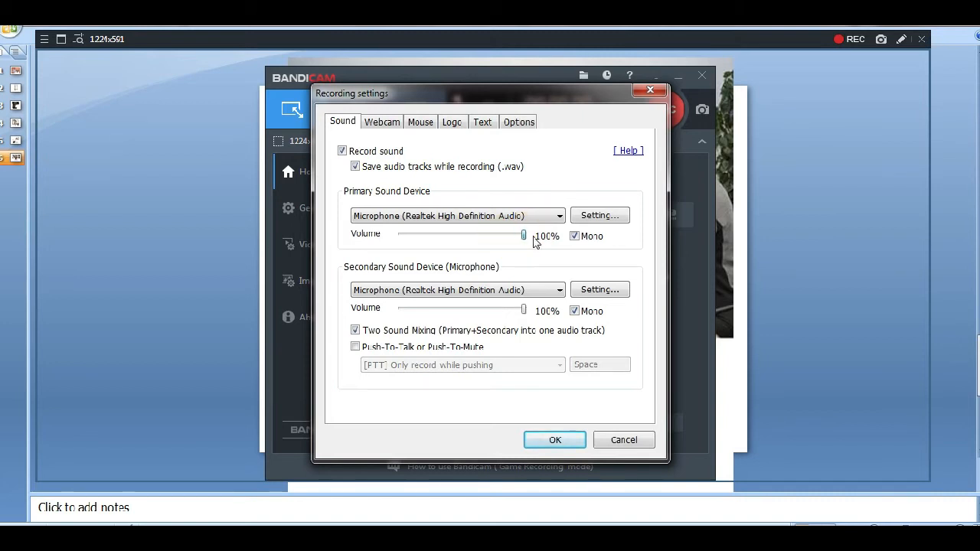
pyautogui.click(474, 294)
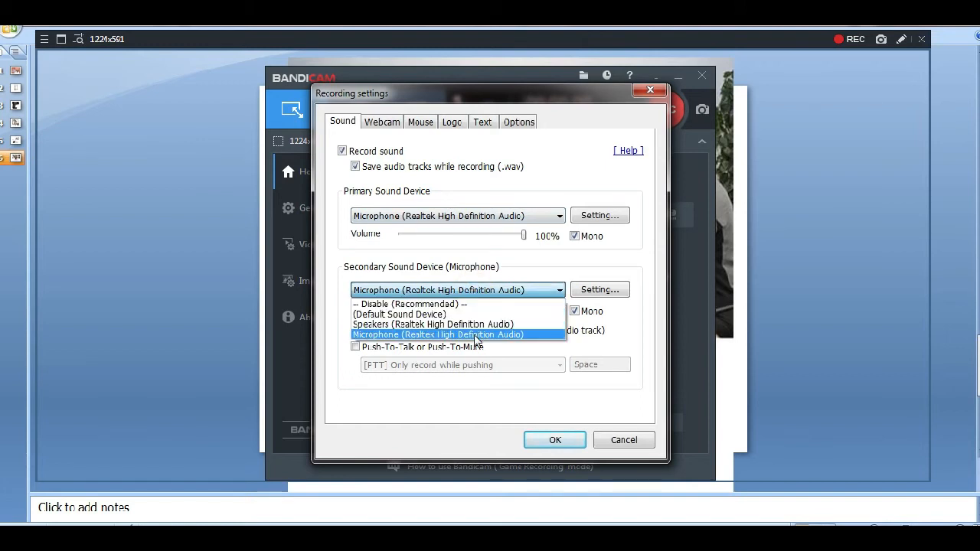
pyautogui.click(474, 334)
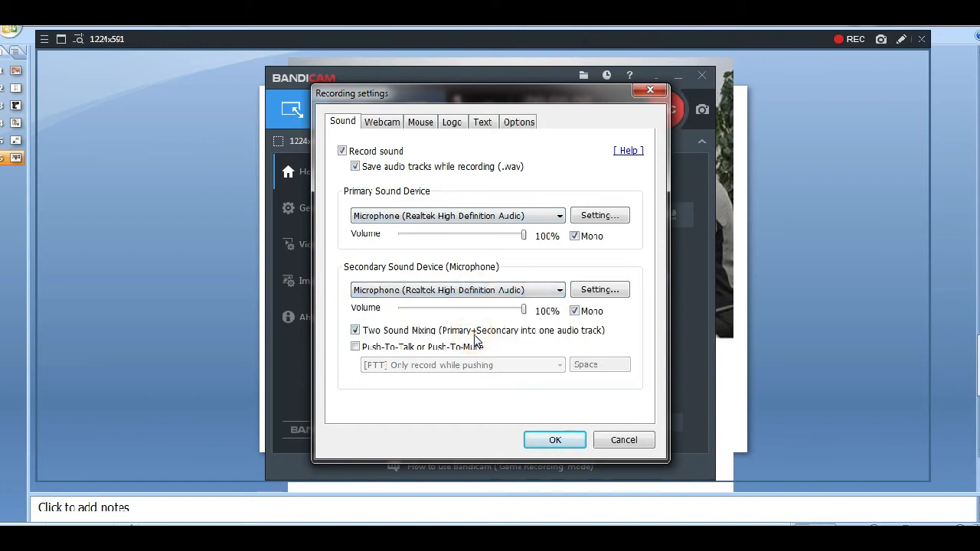
pyautogui.click(458, 216)
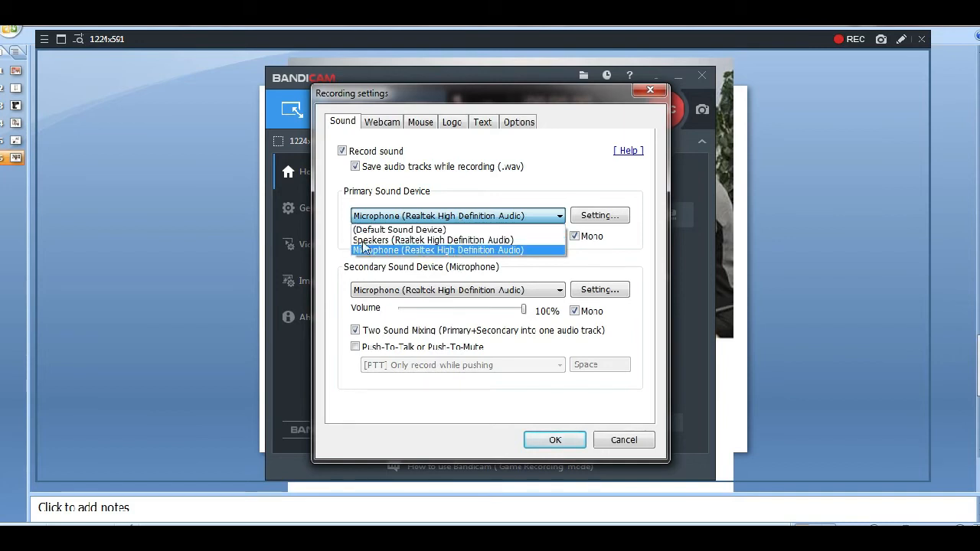
pyautogui.click(327, 227)
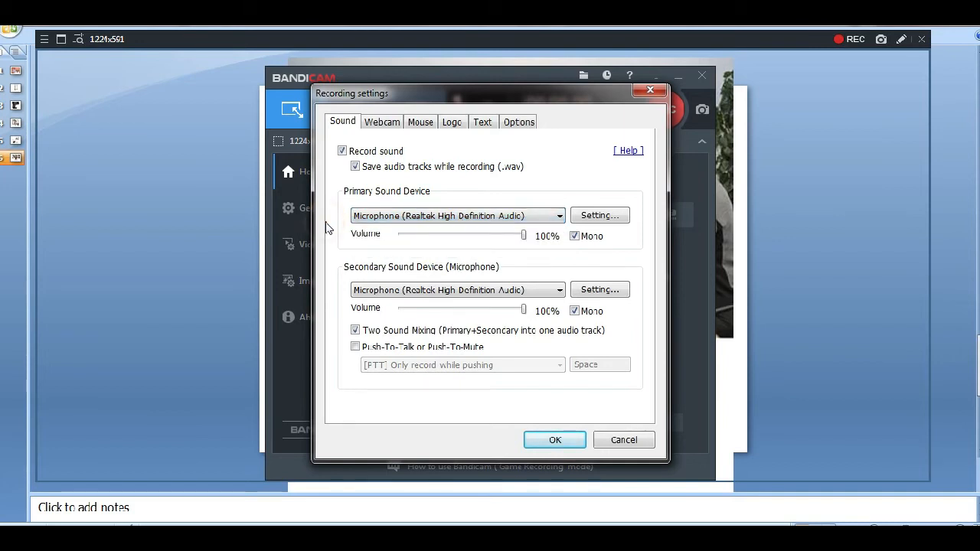
# Step: Add the webcam overlay to the output video file, using HP TrueVision HD as the webcam
pyautogui.click(376, 129)
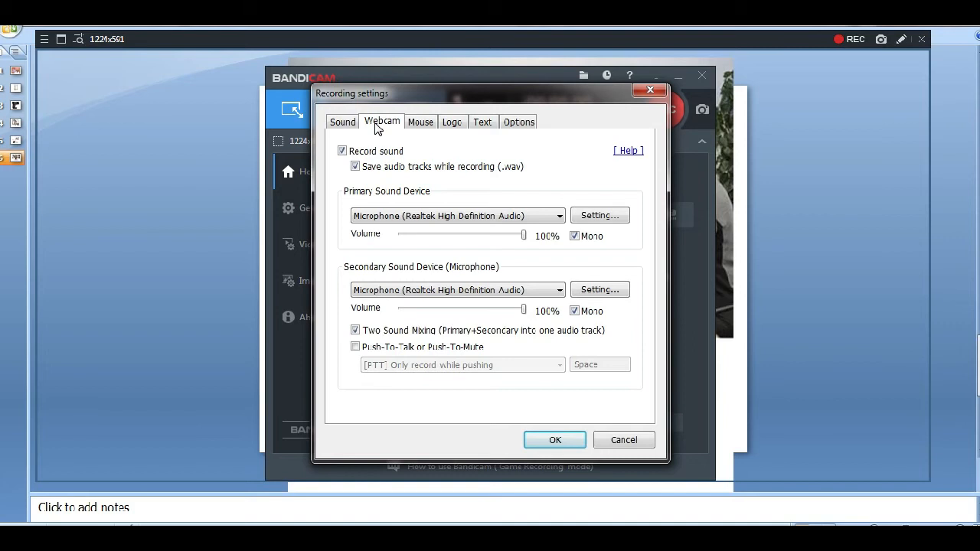
pyautogui.click(382, 124)
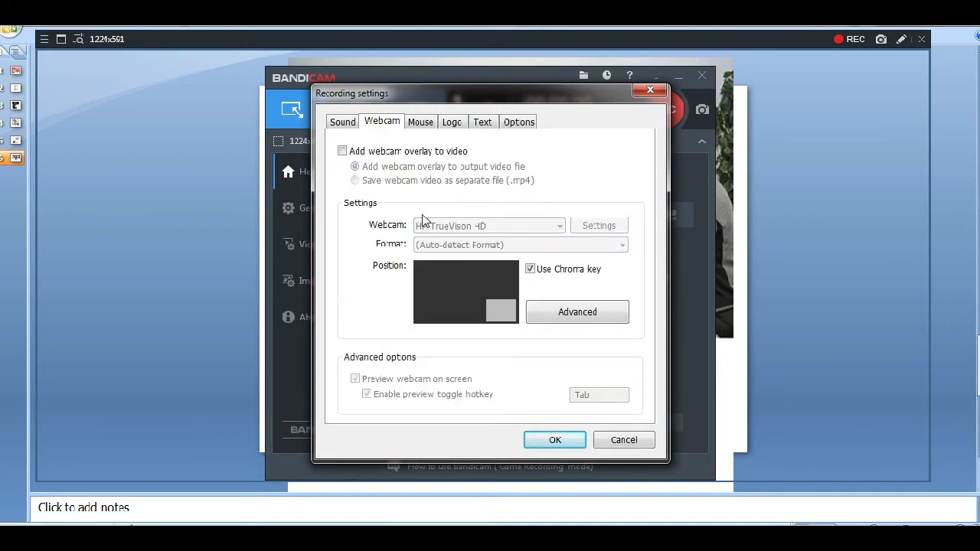
pyautogui.click(342, 151)
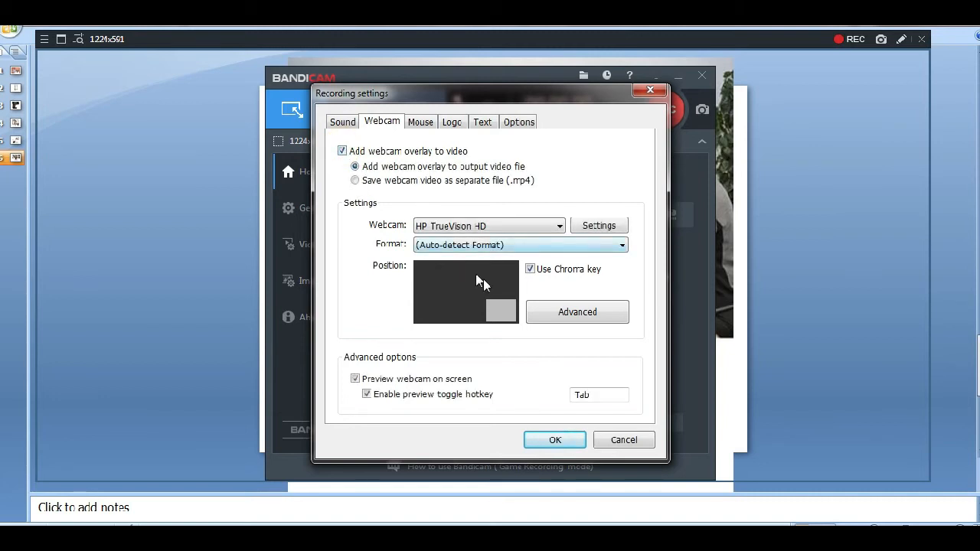
pyautogui.click(516, 229)
pyautogui.click(515, 229)
pyautogui.click(515, 226)
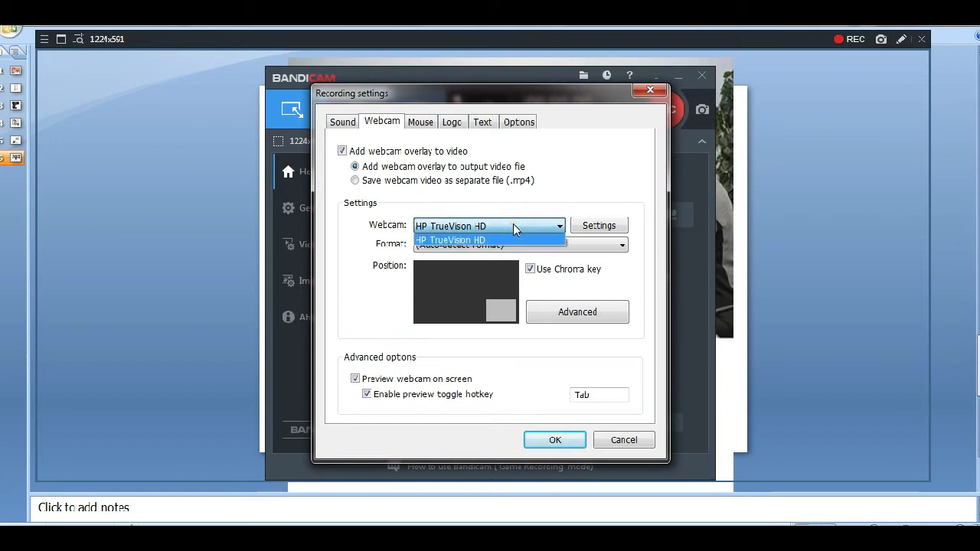
pyautogui.click(513, 226)
pyautogui.click(513, 226)
pyautogui.click(513, 226)
pyautogui.click(513, 226)
pyautogui.click(513, 226)
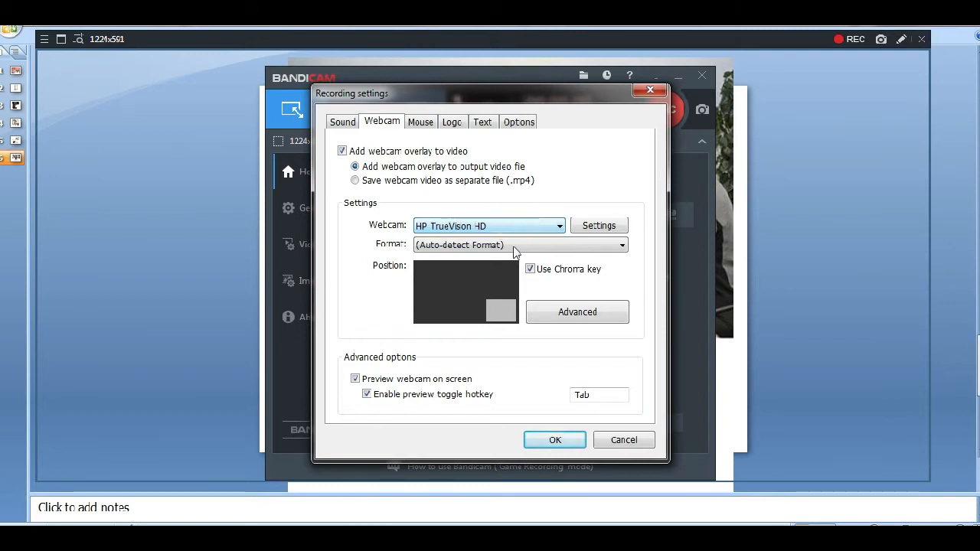
# Step: Review the available webcam formats, keeping Auto-detect Format, and inspect the camera's image adjustment properties
pyautogui.click(515, 247)
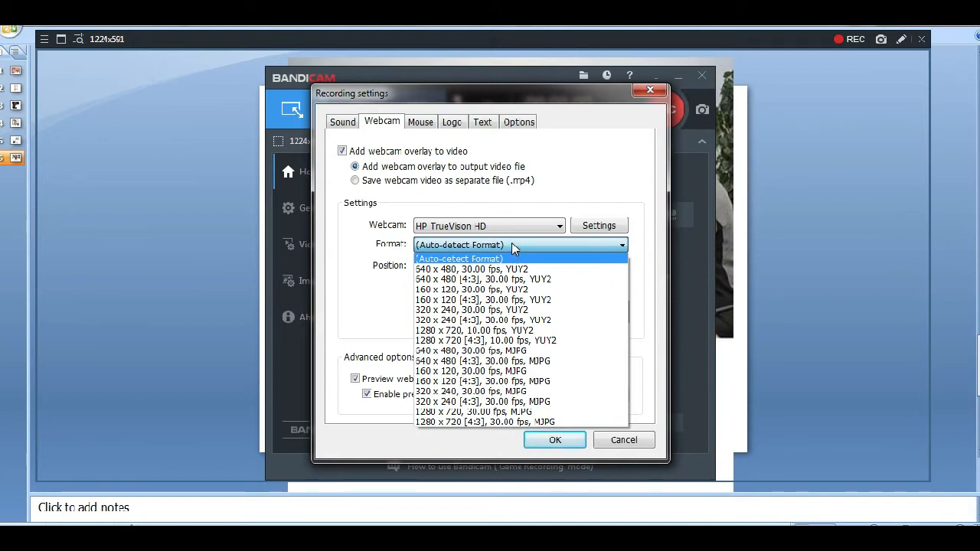
pyautogui.click(513, 246)
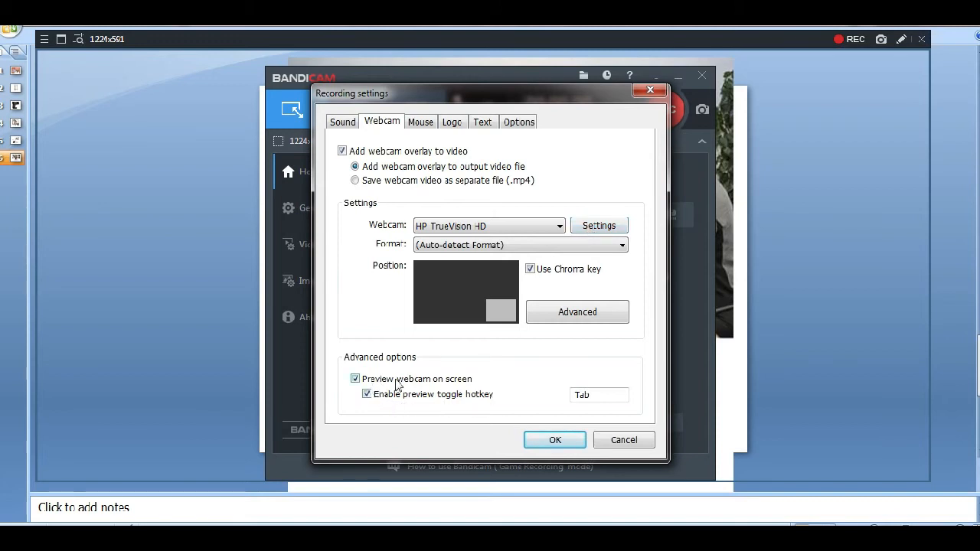
pyautogui.click(355, 379)
pyautogui.click(586, 226)
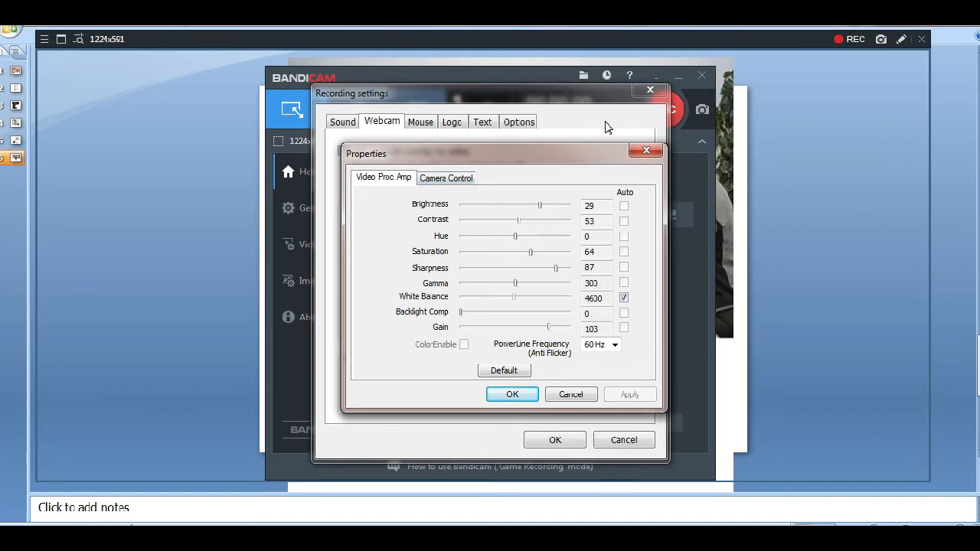
pyautogui.click(641, 150)
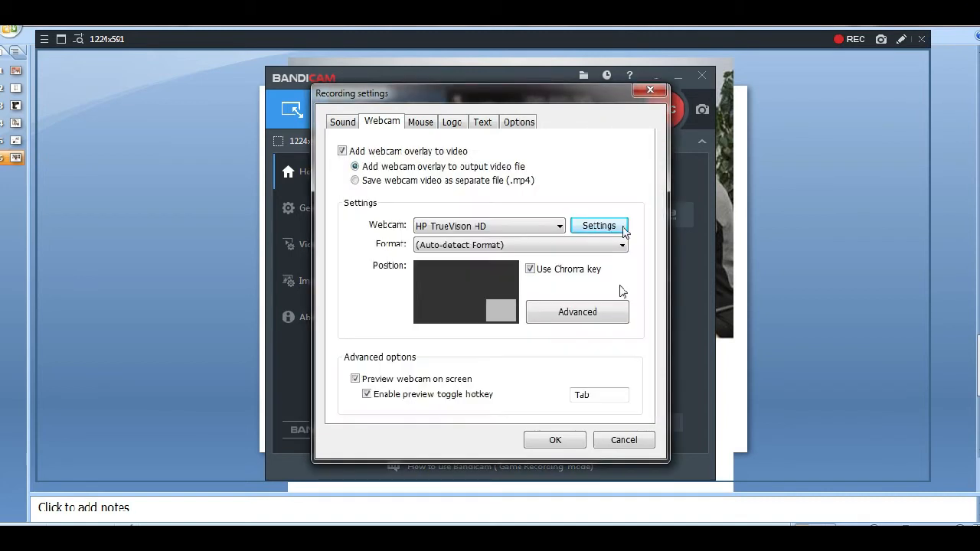
# Step: Preview the webcam in its advanced settings and enlarge the overlay size to 73%
pyautogui.click(593, 317)
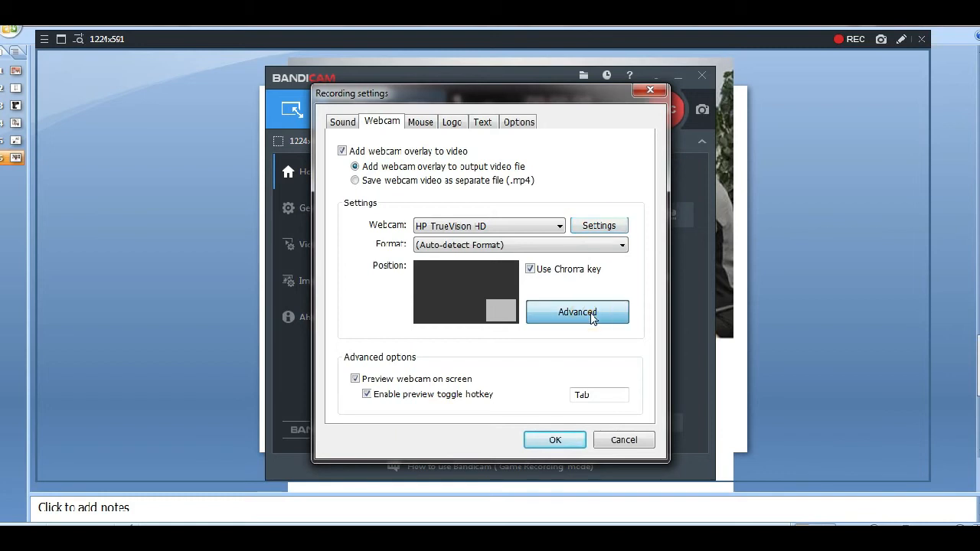
pyautogui.click(591, 310)
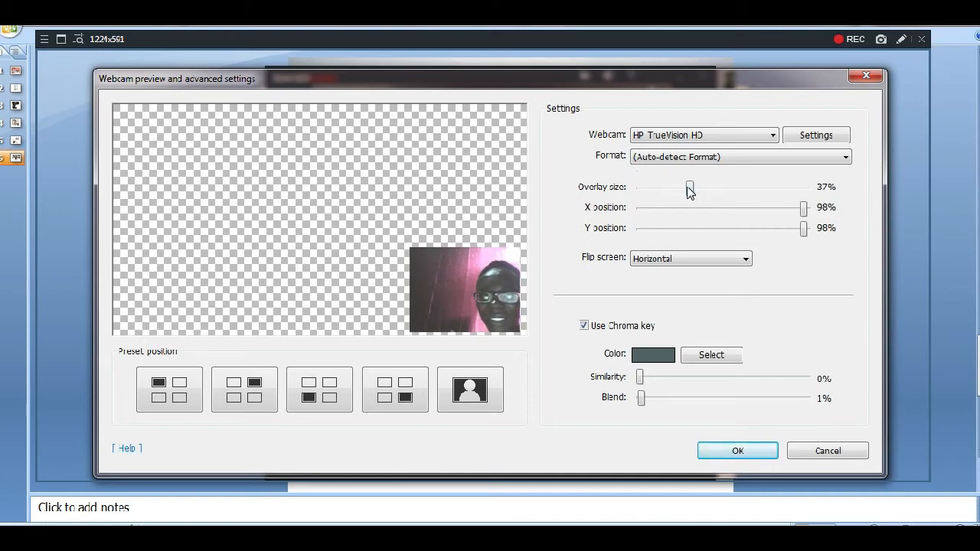
pyautogui.moveTo(695, 190); pyautogui.dragTo(724, 190)
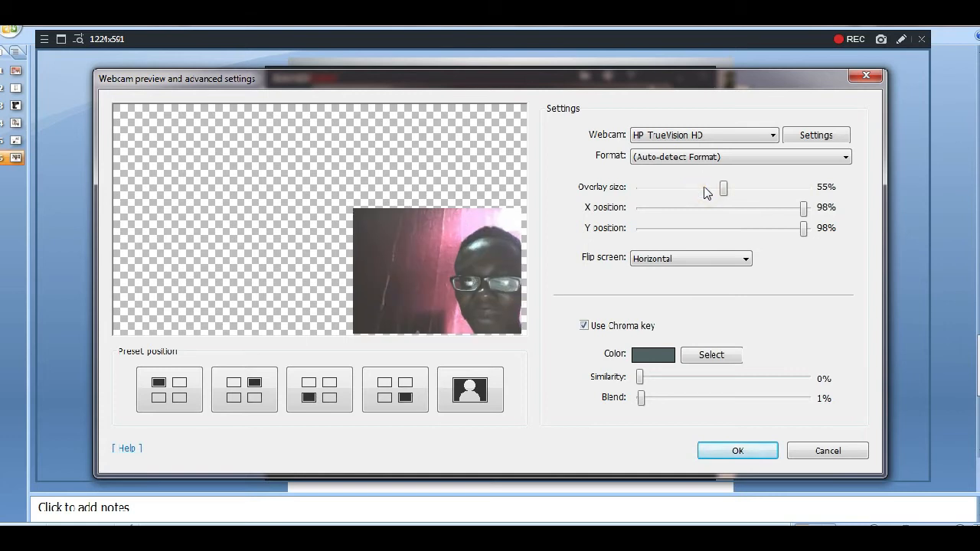
pyautogui.click(734, 190)
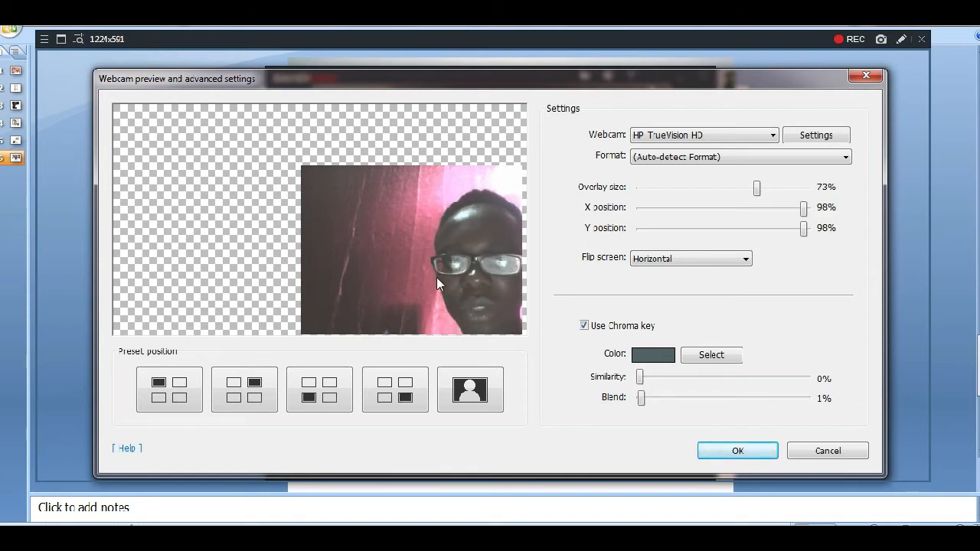
# Step: Try the webcam overlay's X position at 18%, and set it to 100%
pyautogui.click(777, 211)
pyautogui.click(749, 210)
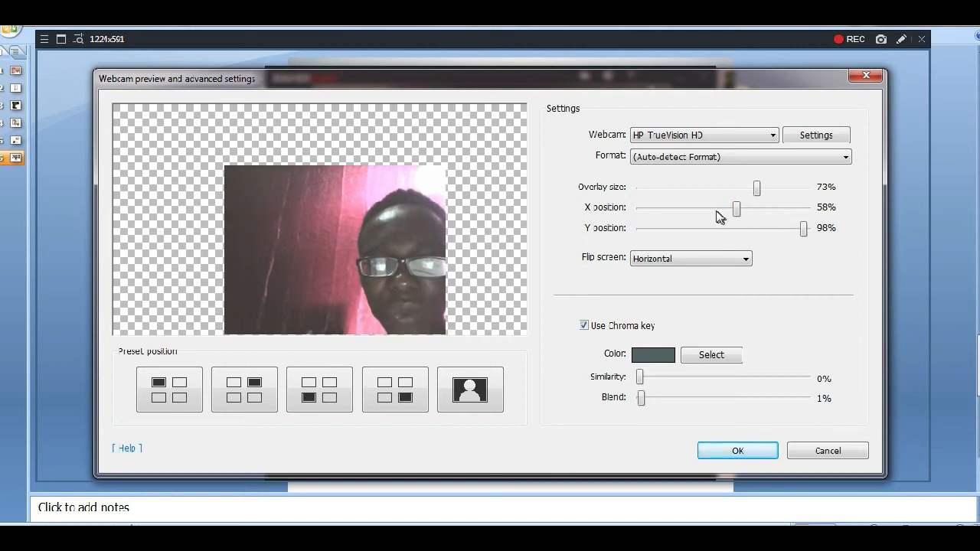
pyautogui.click(713, 214)
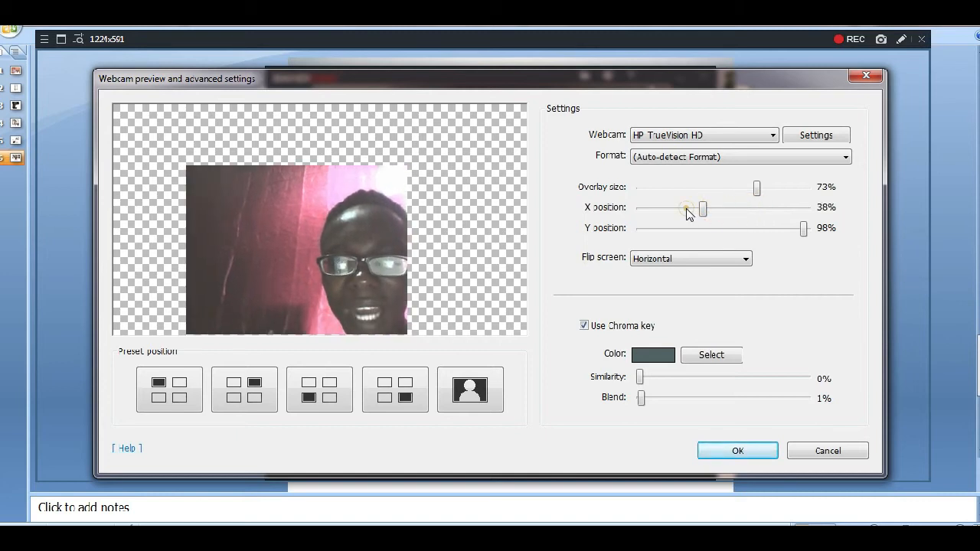
pyautogui.click(687, 214)
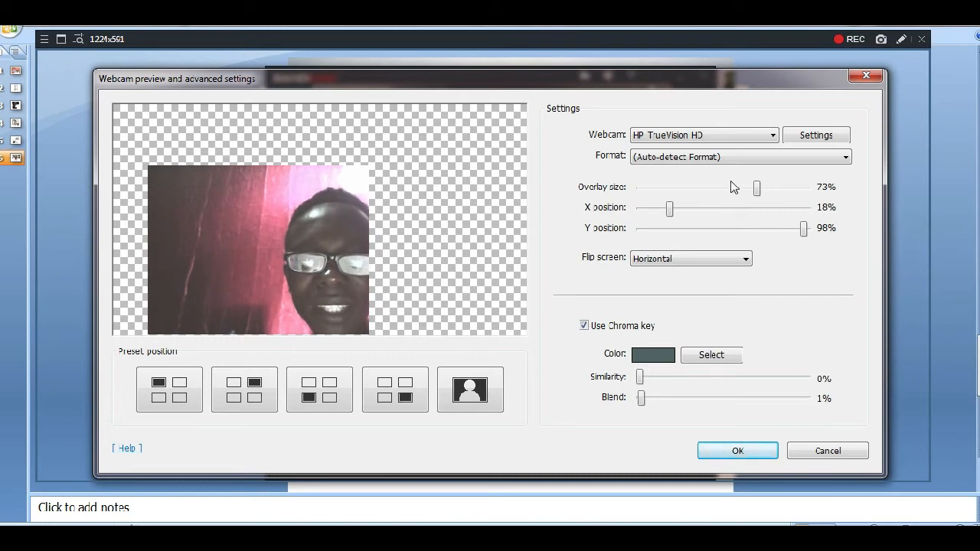
pyautogui.click(697, 212)
pyautogui.moveTo(697, 212); pyautogui.dragTo(739, 208)
pyautogui.moveTo(800, 205); pyautogui.dragTo(804, 207)
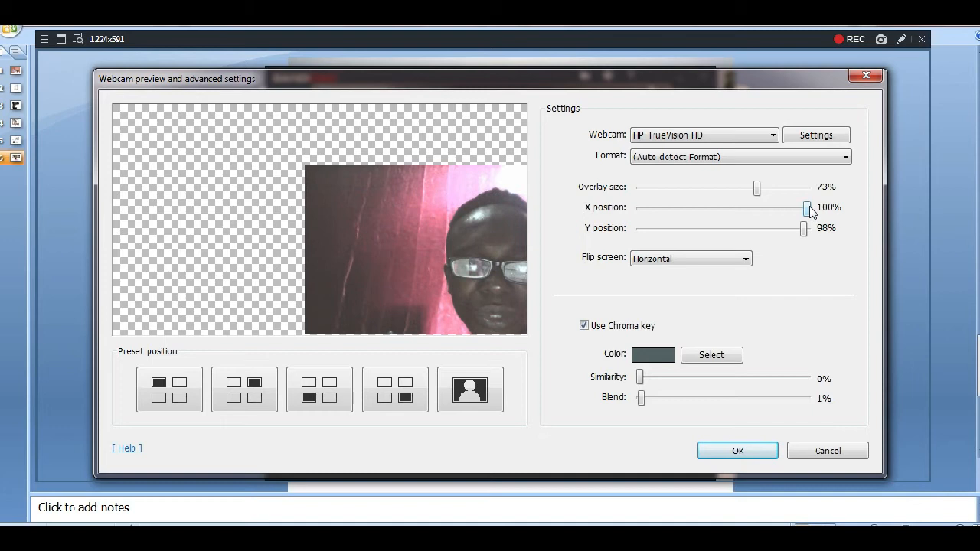
# Step: Move the webcam overlay up to a Y position of 38%
pyautogui.click(705, 231)
pyautogui.click(693, 229)
pyautogui.click(695, 228)
pyautogui.click(694, 228)
pyautogui.click(695, 230)
pyautogui.click(695, 230)
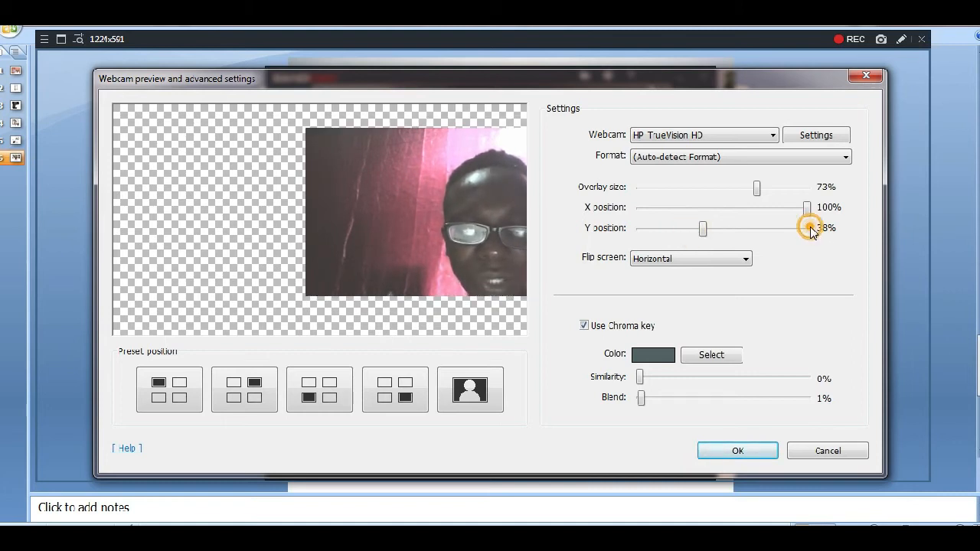
# Step: Lower the webcam overlay to a Y position of 100%
pyautogui.click(810, 220)
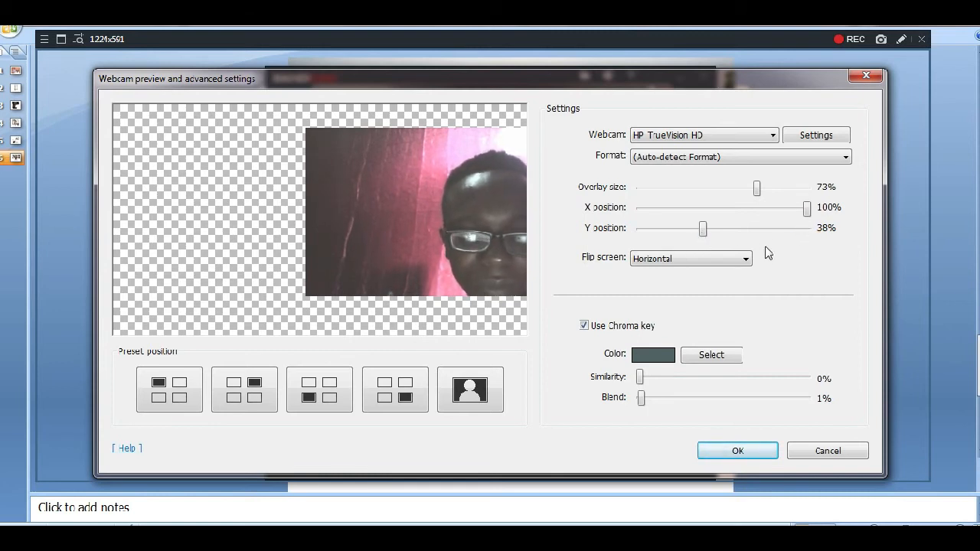
pyautogui.click(795, 229)
pyautogui.click(793, 229)
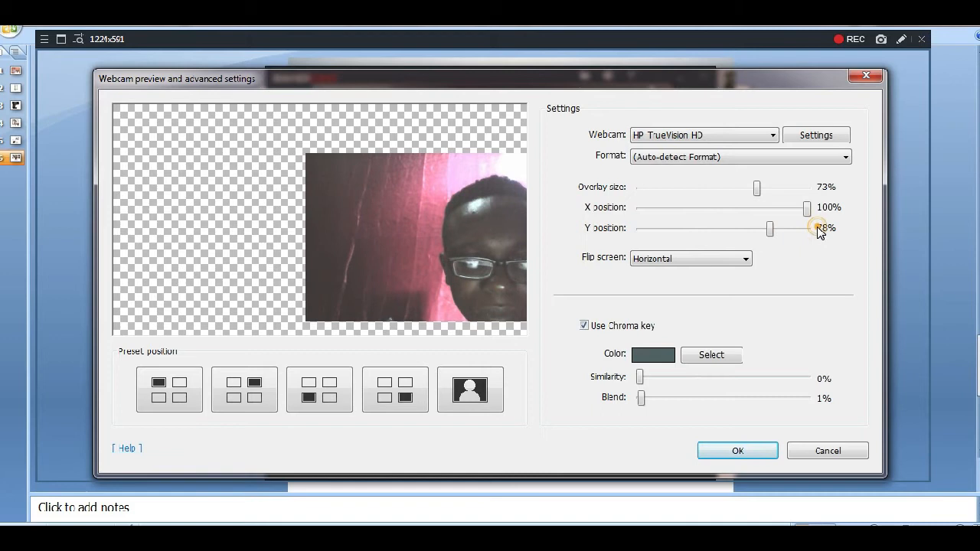
pyautogui.click(810, 227)
pyautogui.click(810, 228)
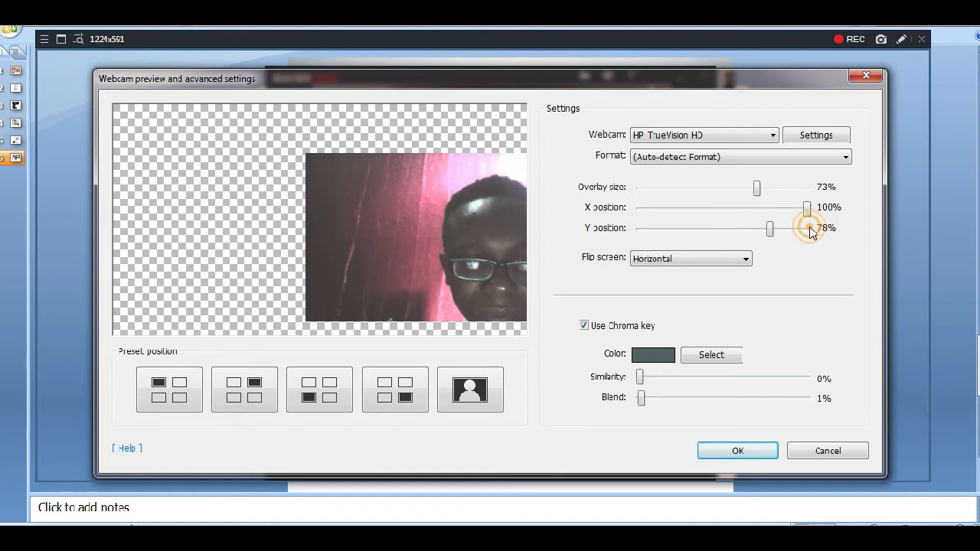
pyautogui.click(770, 229)
pyautogui.moveTo(769, 229); pyautogui.dragTo(839, 243)
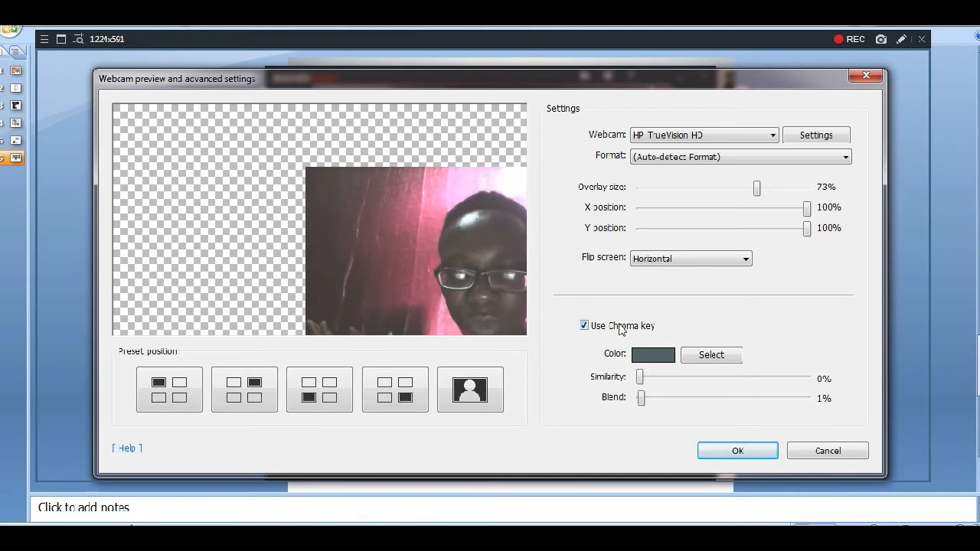
# Step: Try the chroma key with a dark colour picked from the webcam preview, turn it off and discard the advanced webcam settings
pyautogui.click(585, 326)
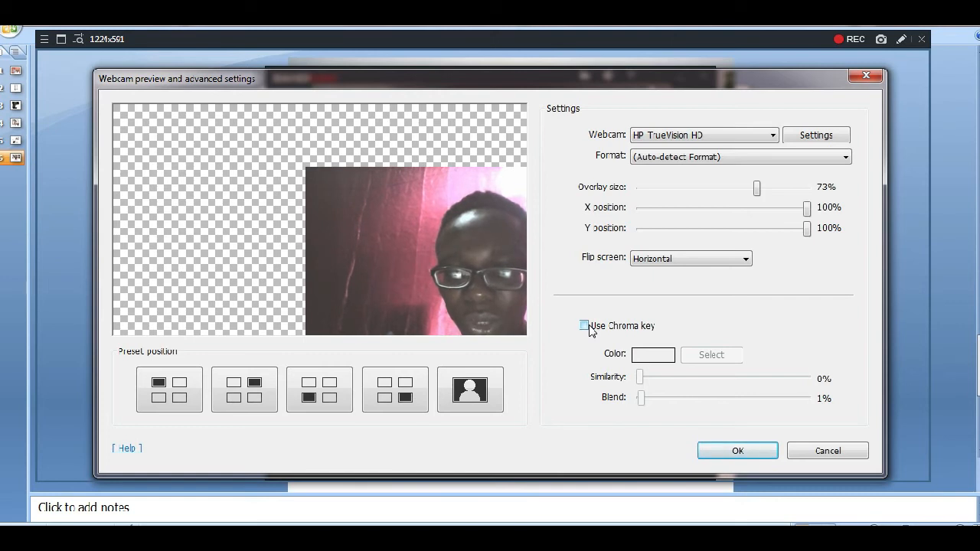
pyautogui.click(589, 327)
pyautogui.click(705, 356)
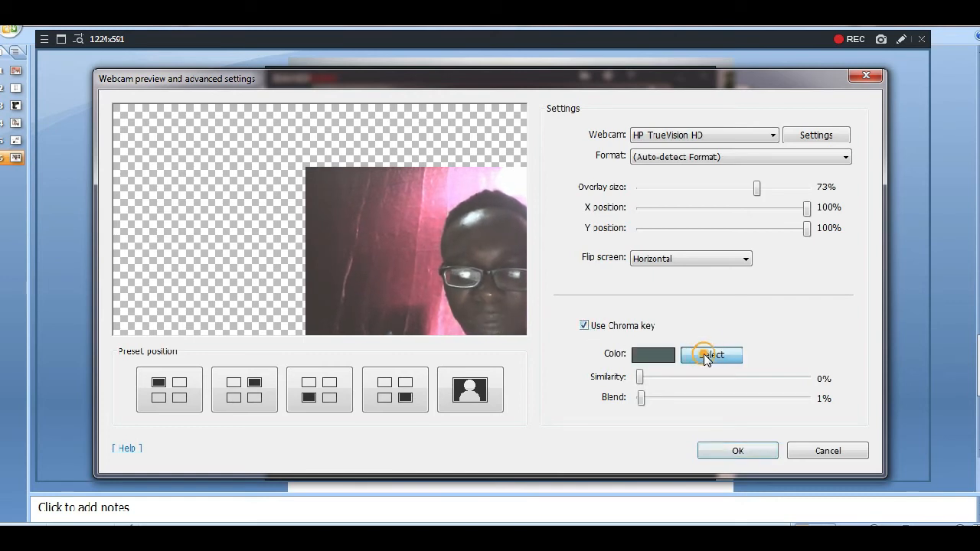
pyautogui.click(354, 226)
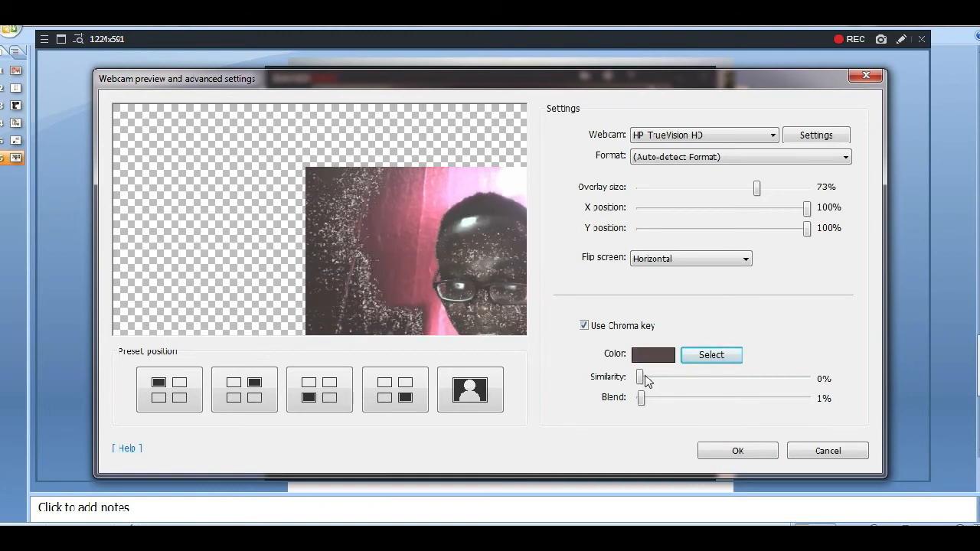
pyautogui.moveTo(640, 379)
pyautogui.mouseDown()
pyautogui.moveTo(651, 380)
pyautogui.moveTo(629, 375)
pyautogui.mouseUp()
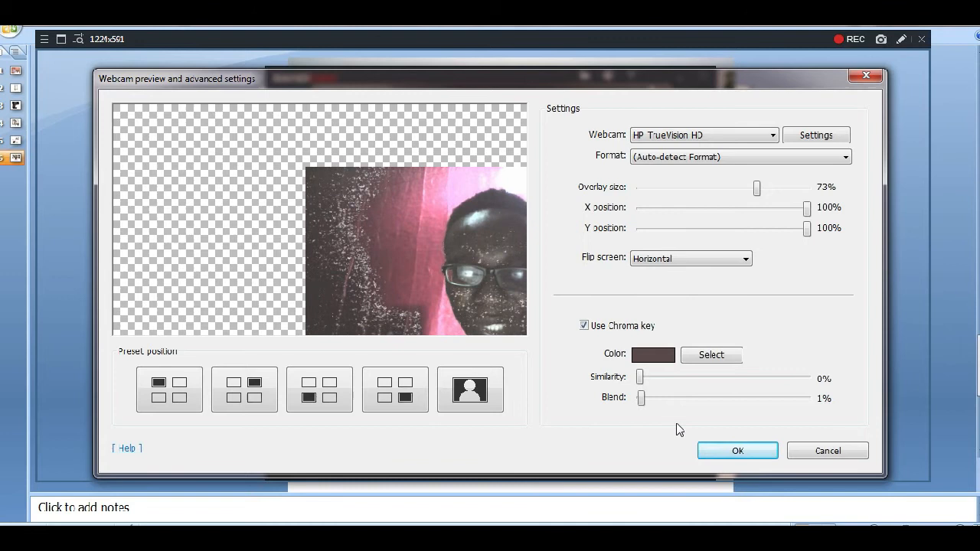
pyautogui.click(585, 326)
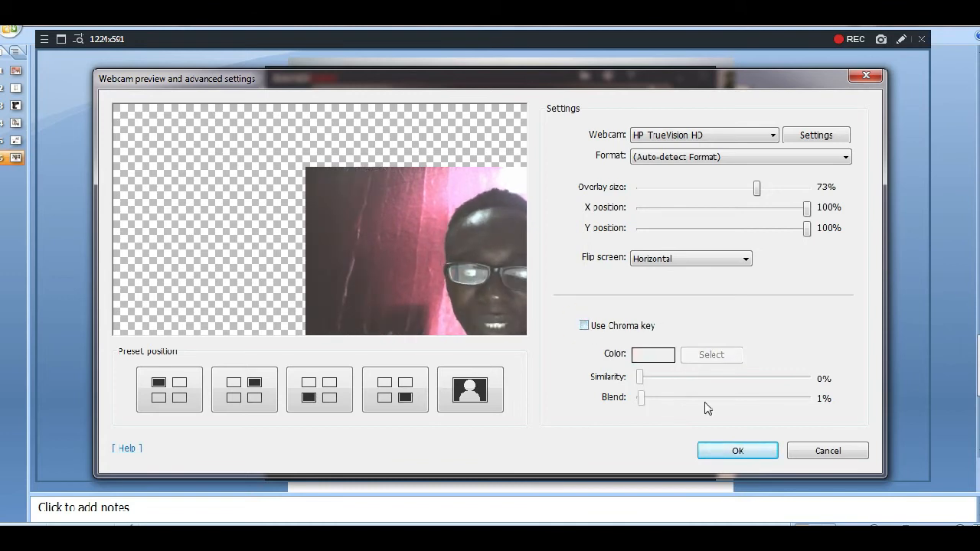
pyautogui.click(814, 455)
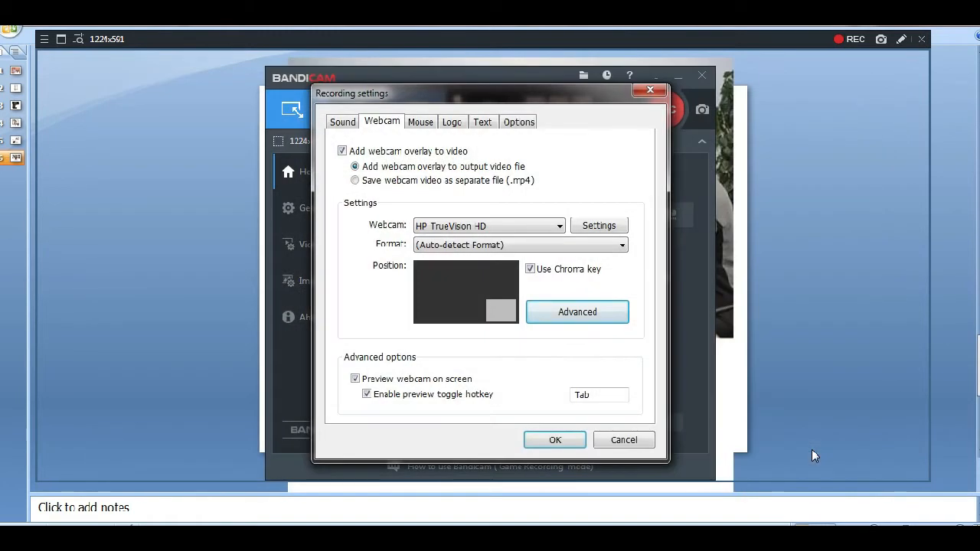
# Step: In the mouse recording settings, keep Show mouse cursor enabled and set the cursor size to 300%
pyautogui.click(422, 125)
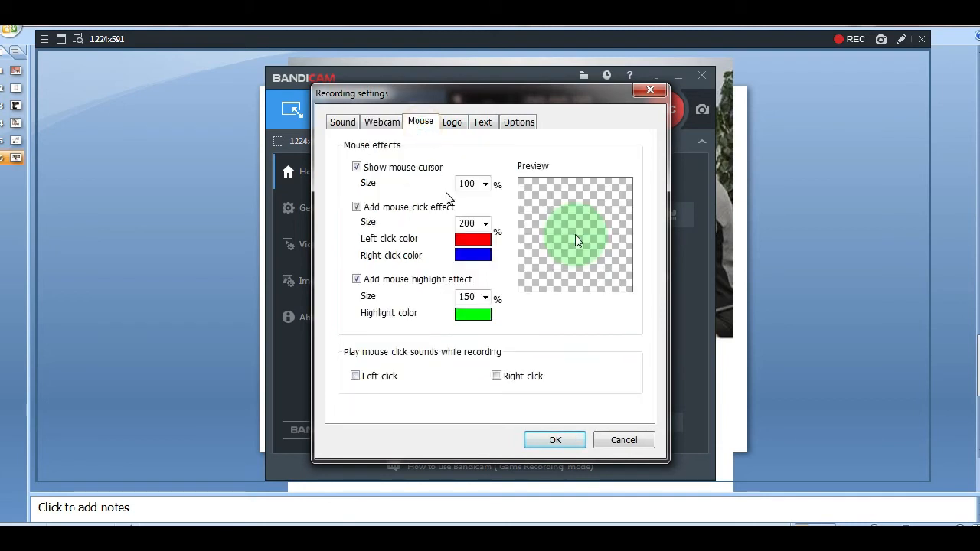
pyautogui.click(356, 167)
pyautogui.click(357, 167)
pyautogui.click(486, 187)
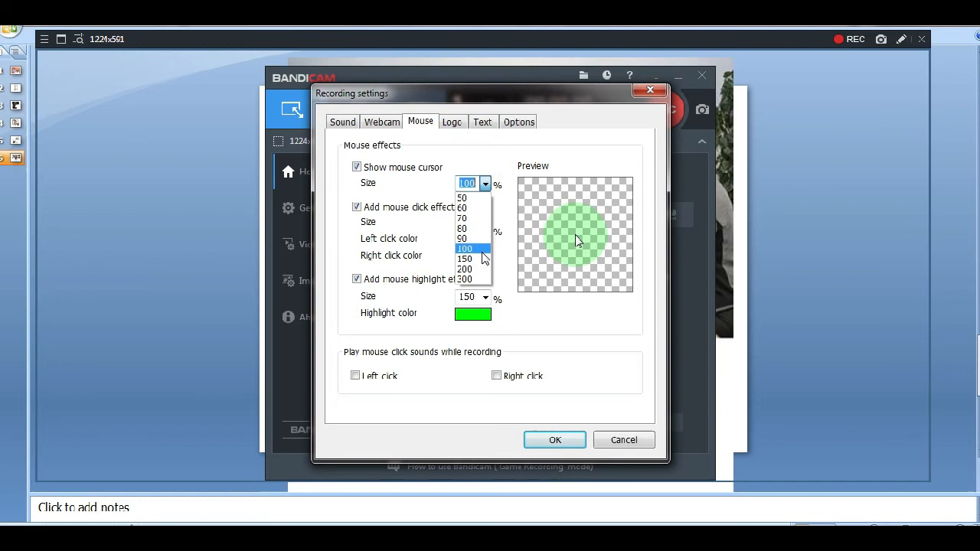
pyautogui.click(475, 281)
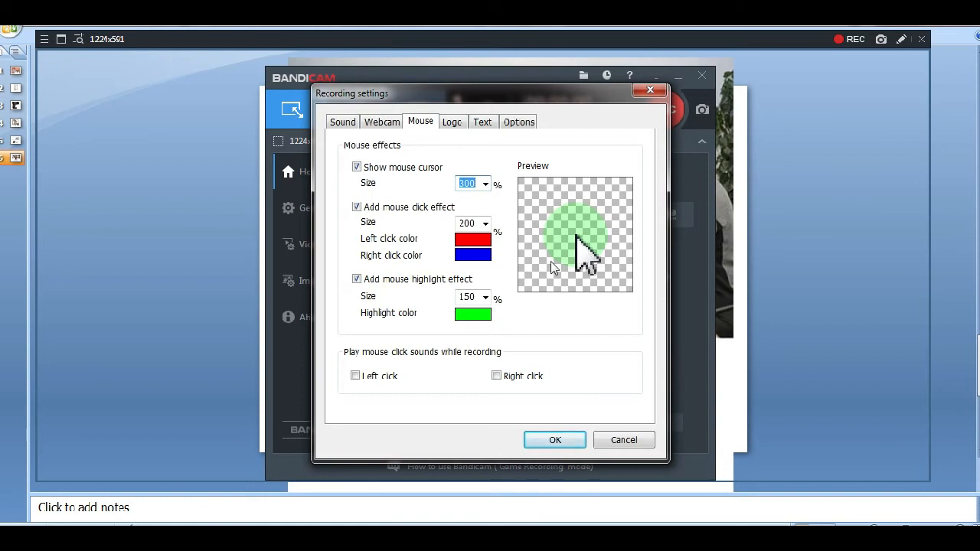
# Step: Keep Add mouse click effect enabled with its size at 200%
pyautogui.click(357, 208)
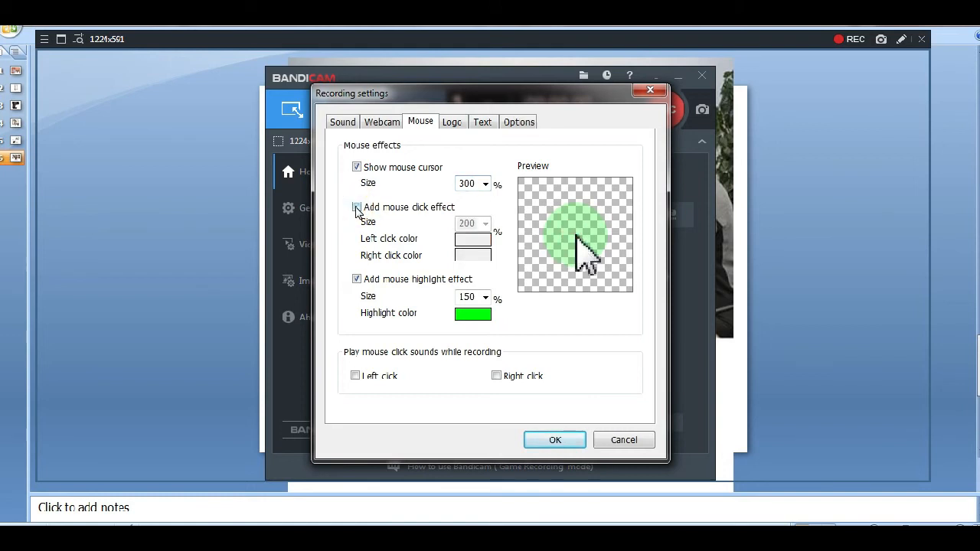
pyautogui.click(357, 209)
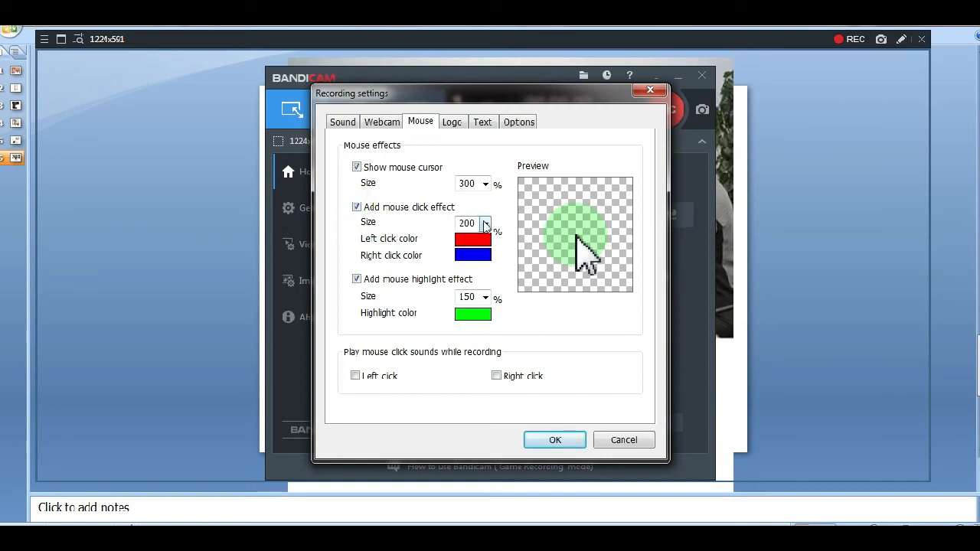
pyautogui.click(484, 224)
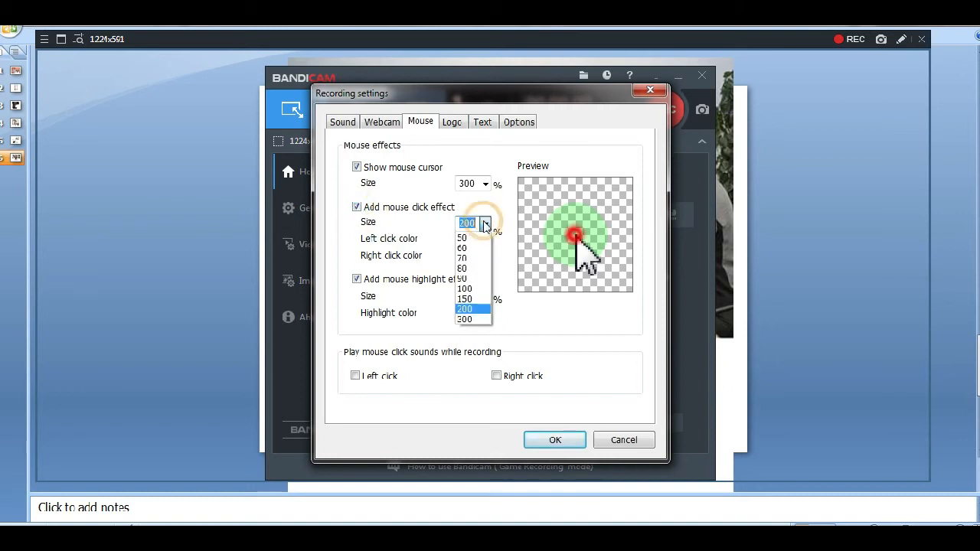
pyautogui.click(468, 310)
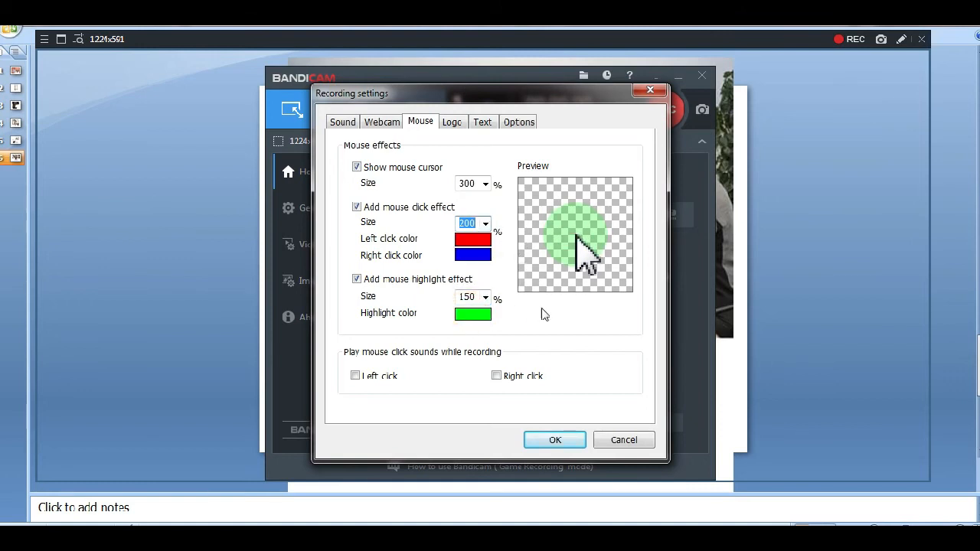
# Step: Set the mouse click effect size to 300%, and switch the mouse highlight effect off and back on
pyautogui.click(485, 223)
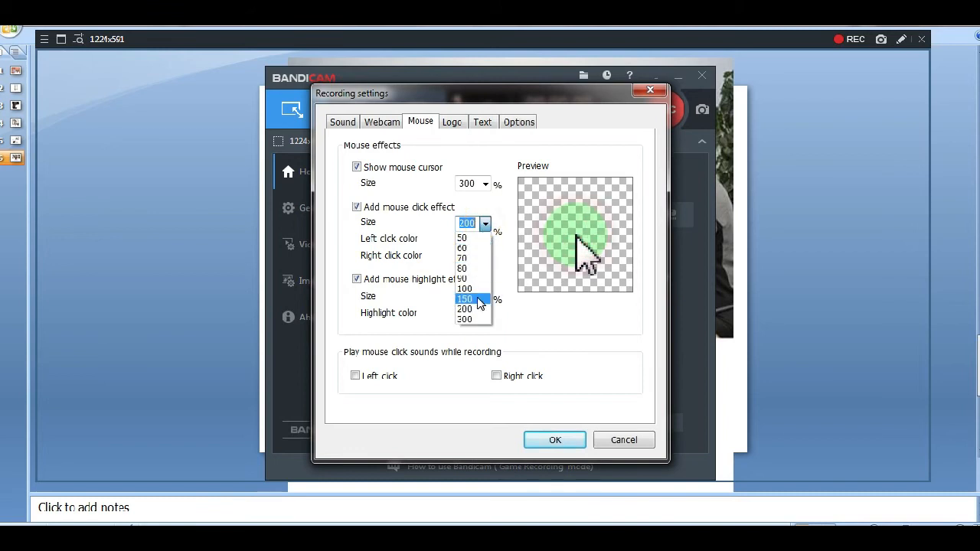
pyautogui.click(478, 329)
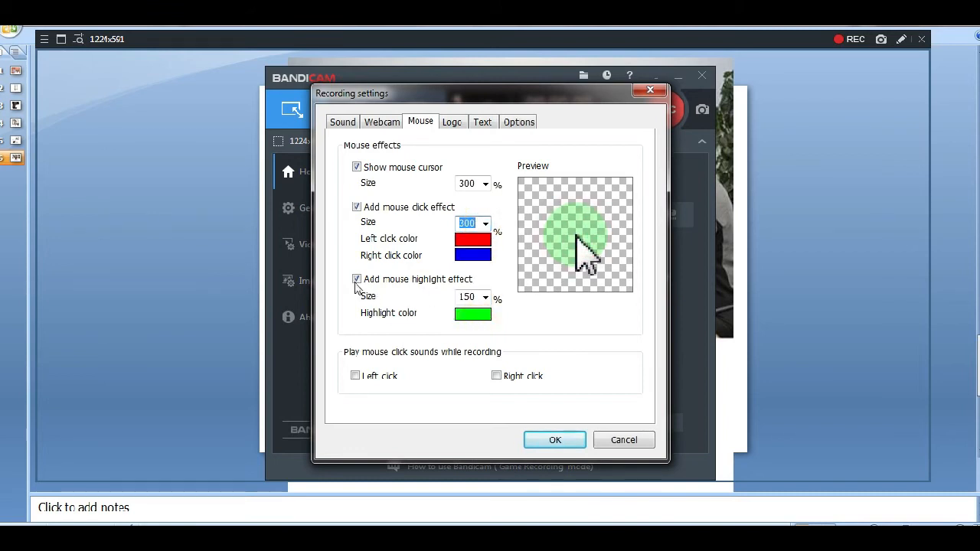
pyautogui.click(356, 281)
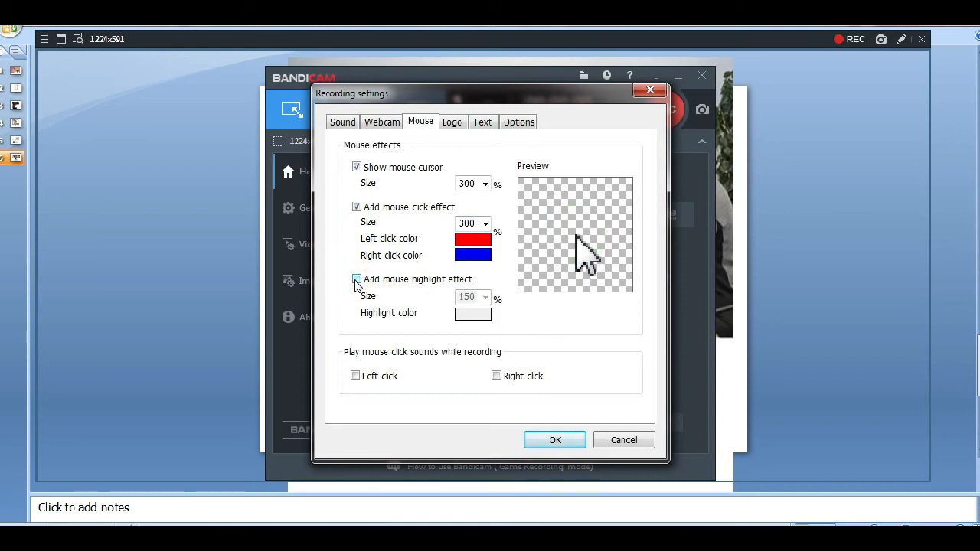
pyautogui.click(356, 280)
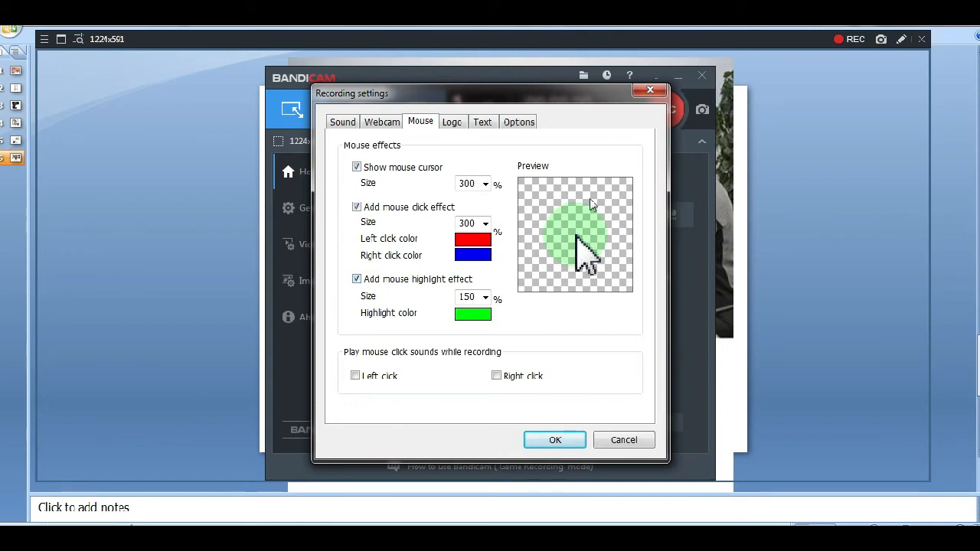
# Step: Try mouse highlight effect sizes of 300% and 90%, and settle on 100%
pyautogui.click(483, 298)
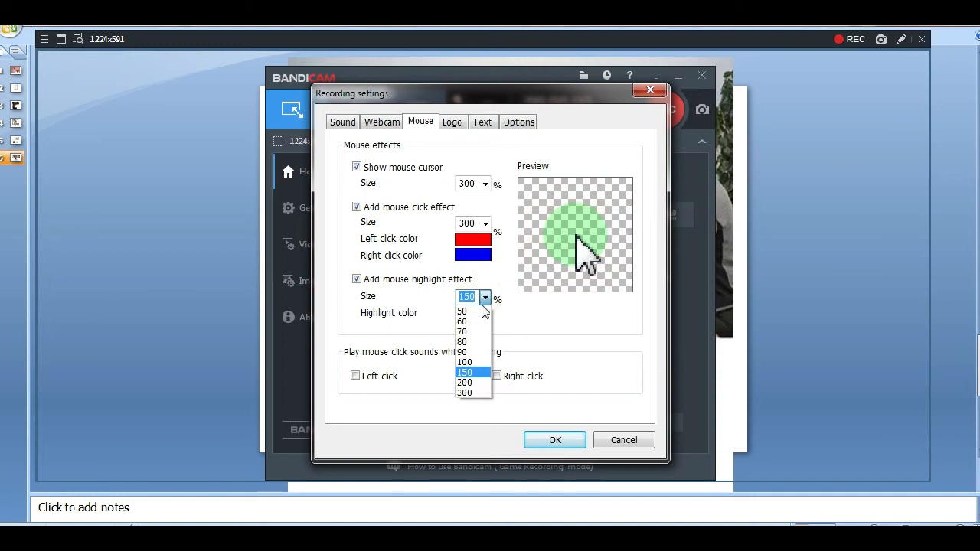
pyautogui.click(477, 393)
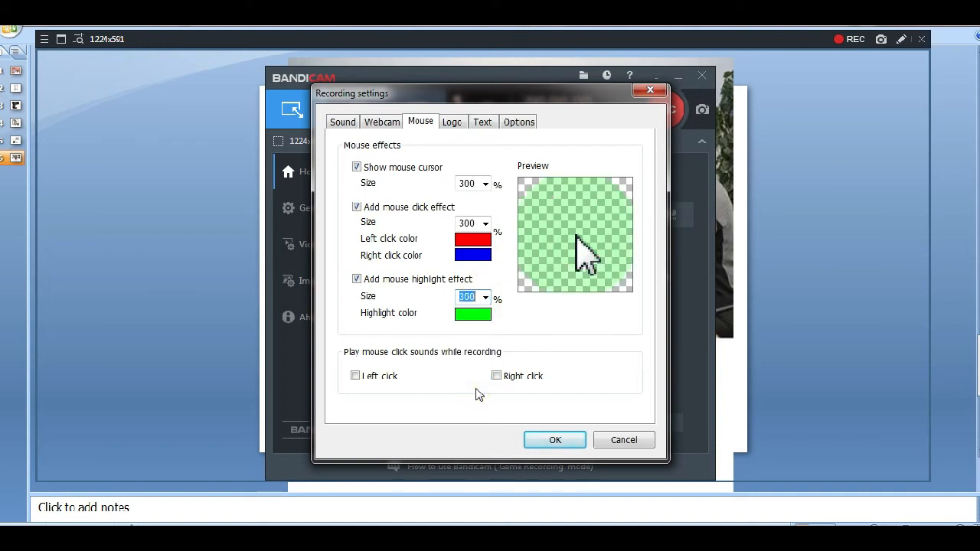
pyautogui.click(485, 298)
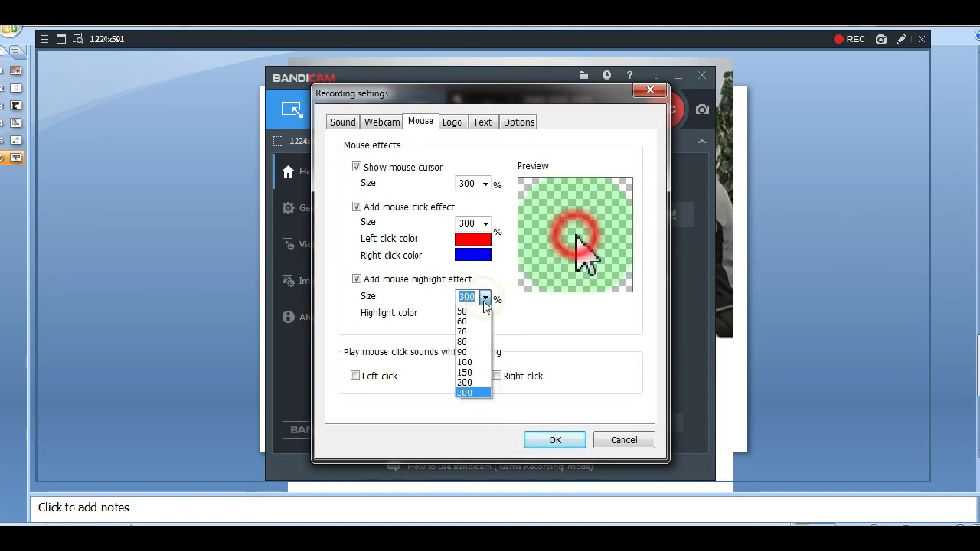
pyautogui.click(474, 352)
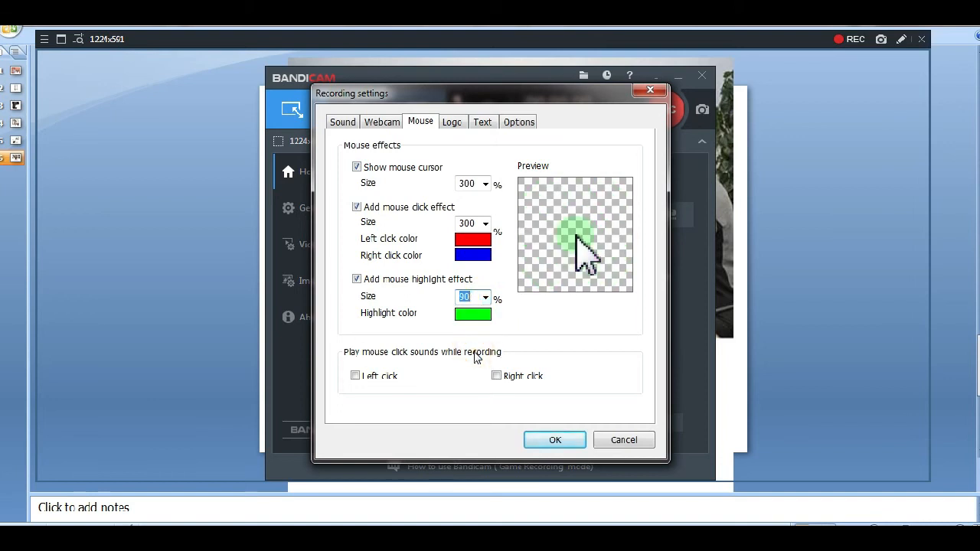
pyautogui.click(484, 299)
pyautogui.click(466, 364)
# Step: Change the mouse highlight colour to the basic blue with RGB values 0, 128, 255
pyautogui.click(472, 314)
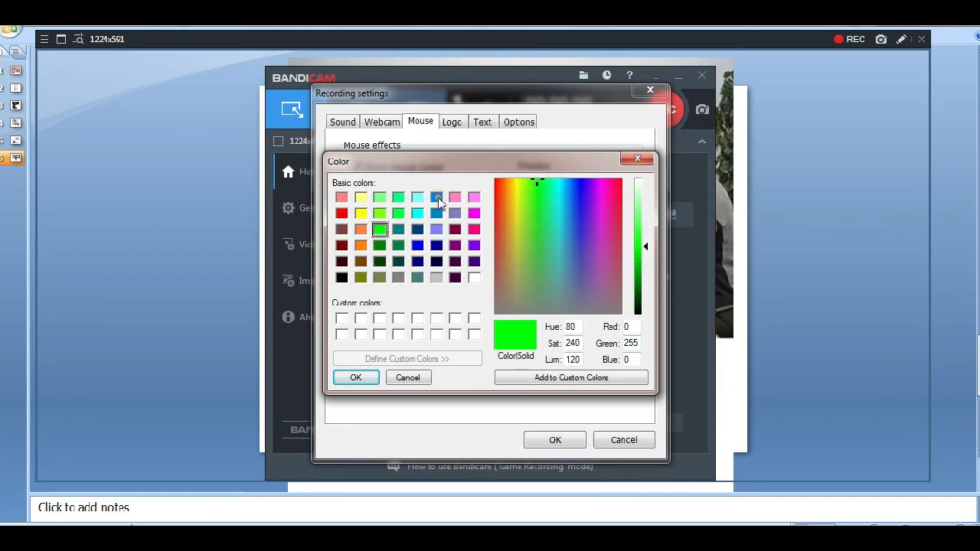
pyautogui.click(437, 197)
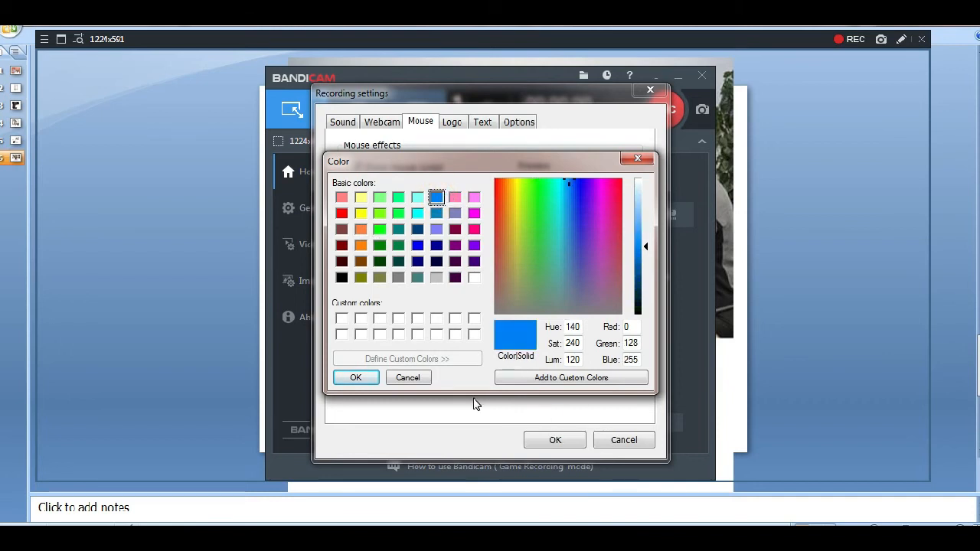
pyautogui.click(356, 377)
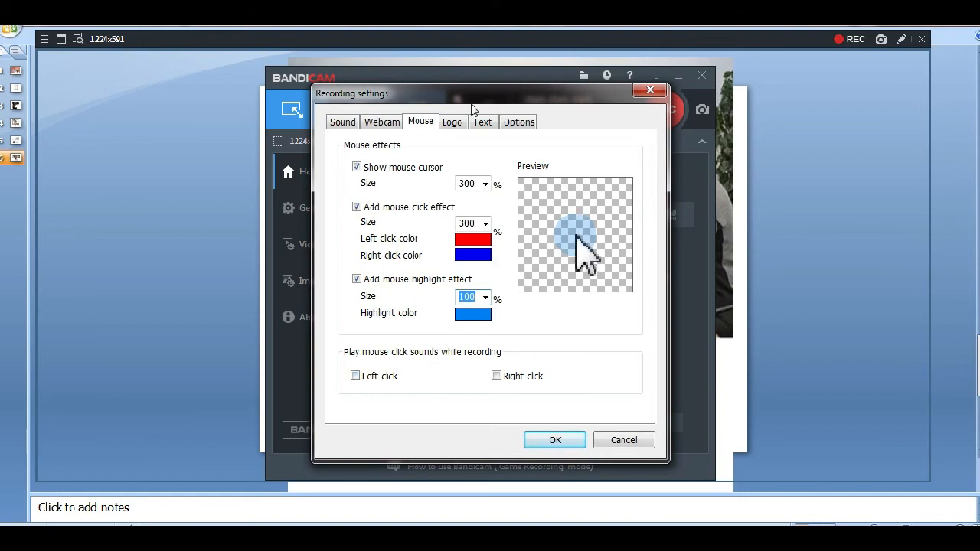
# Step: Enable the logo overlay for the video and choose the "info" PNG from the Pictures library as its image
pyautogui.click(458, 125)
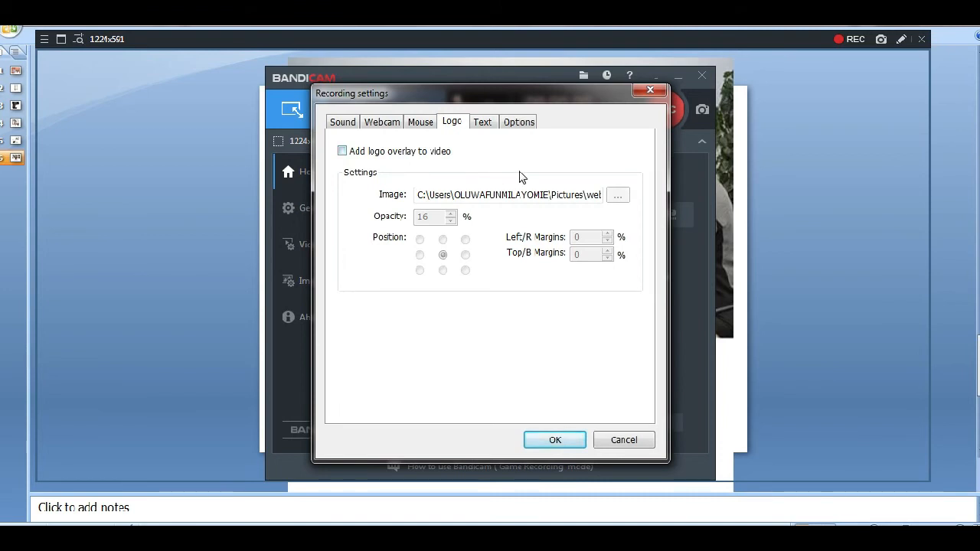
pyautogui.click(343, 151)
pyautogui.click(618, 199)
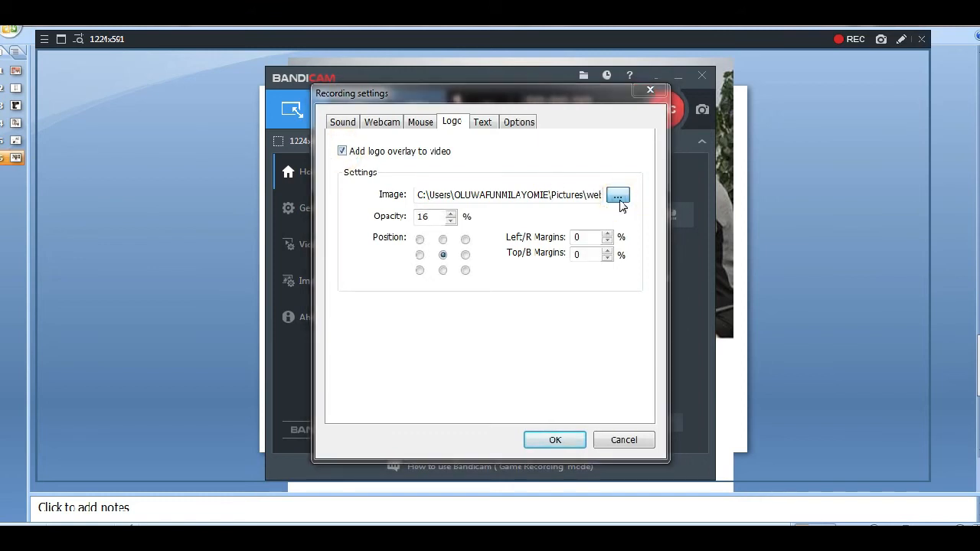
pyautogui.click(618, 197)
pyautogui.click(611, 200)
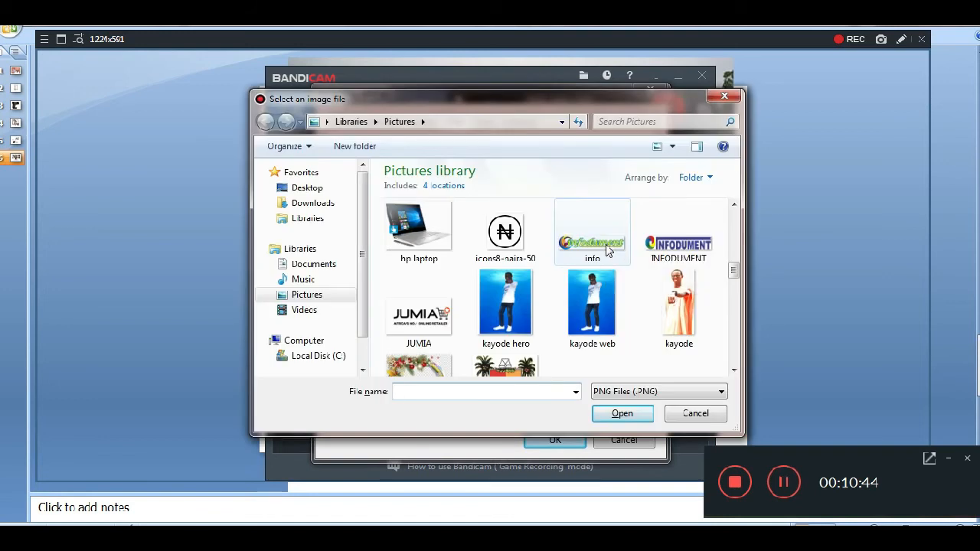
pyautogui.click(606, 250)
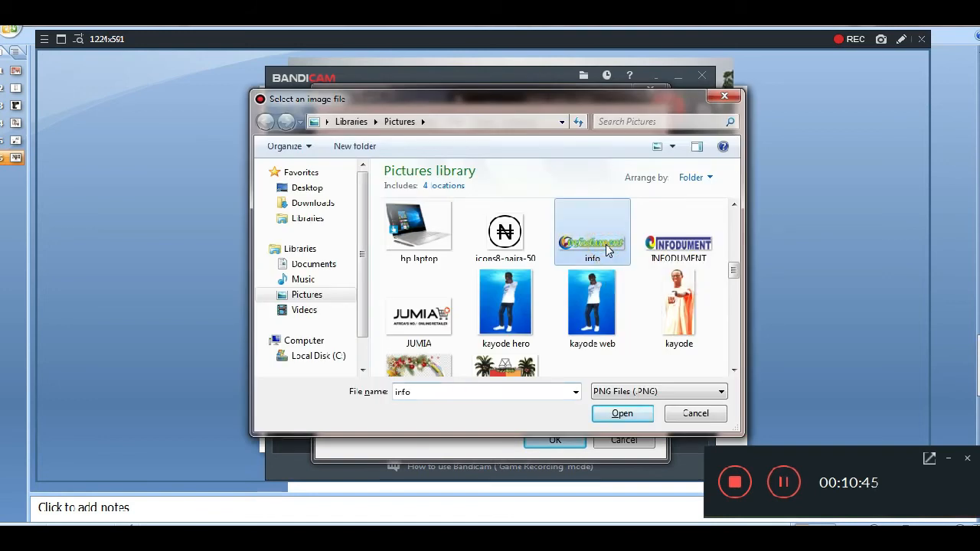
pyautogui.click(624, 413)
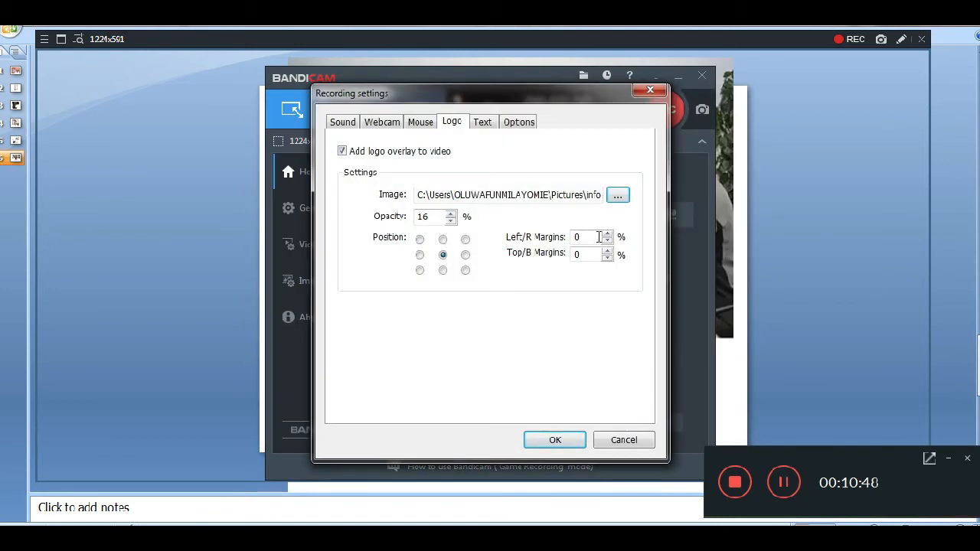
# Step: Try enabling the "intensivetech" text overlay for the video and turn it off again
pyautogui.click(482, 121)
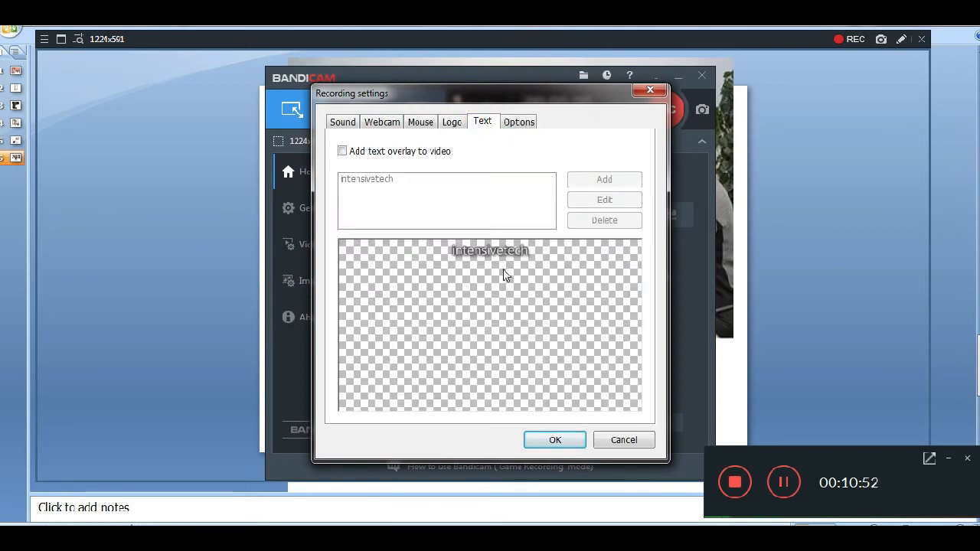
pyautogui.click(344, 152)
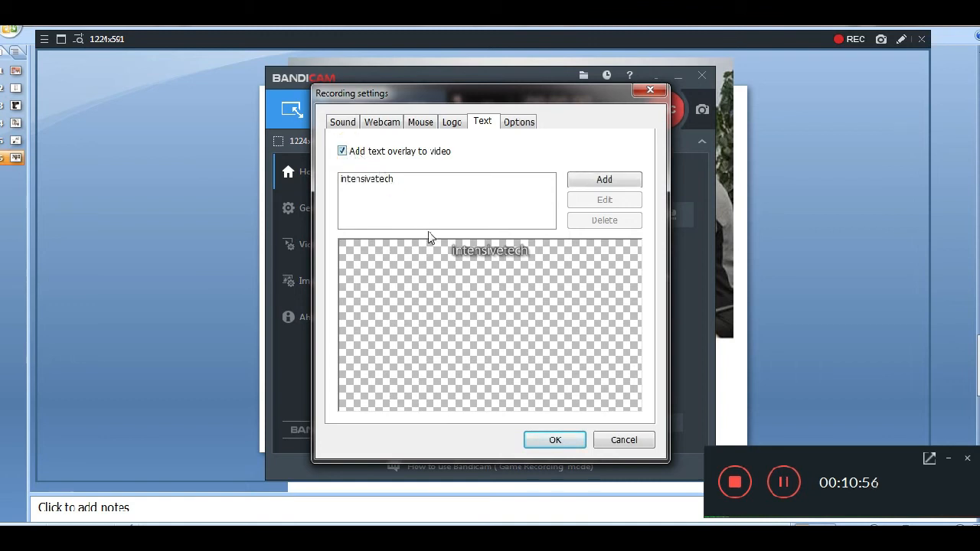
pyautogui.click(344, 153)
# Step: In the recording options, keep the priority at "[Highest] Other tasks may be slower" and accept the recording settings
pyautogui.click(514, 125)
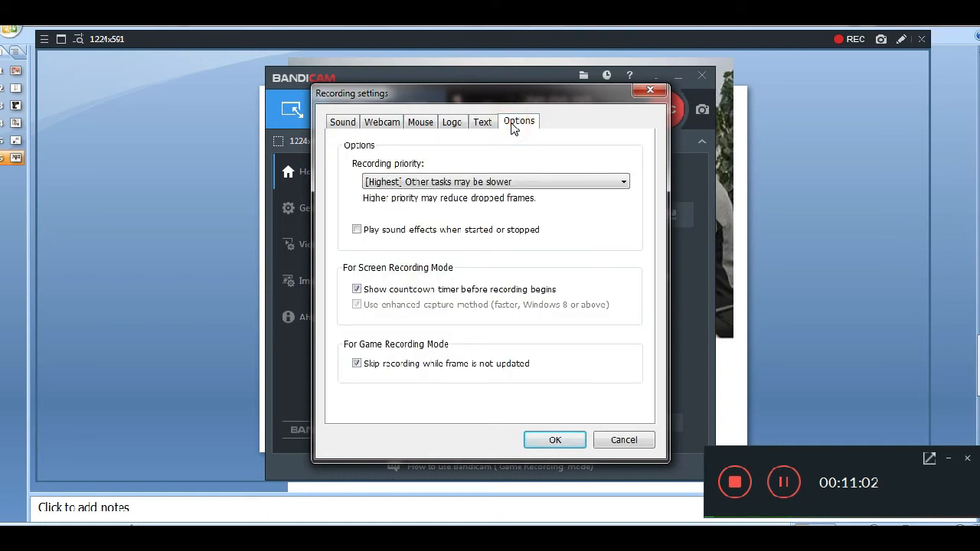
pyautogui.click(507, 183)
pyautogui.click(506, 187)
pyautogui.click(555, 441)
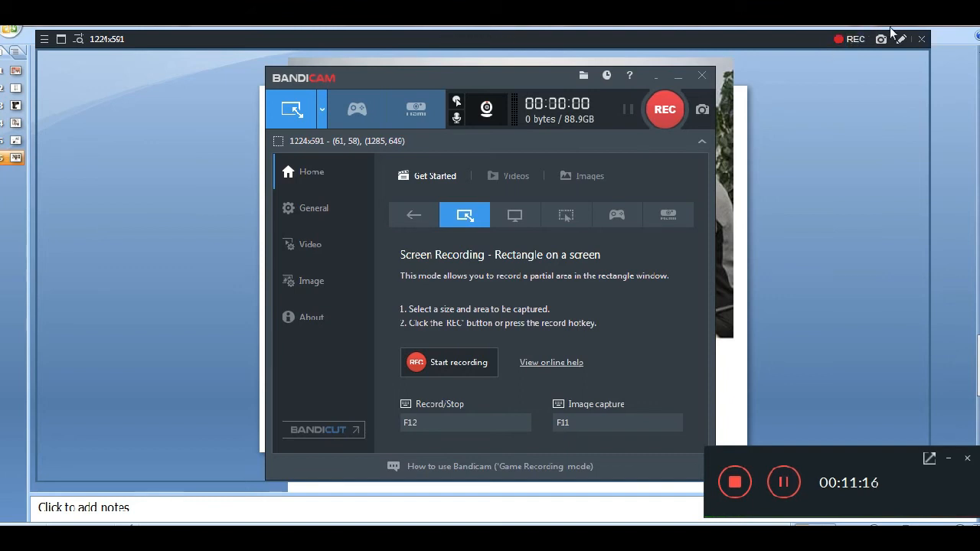
# Step: Start recording the selected screen area with the other recorder's control window minimised, and turn on drawing mode
pyautogui.click(848, 40)
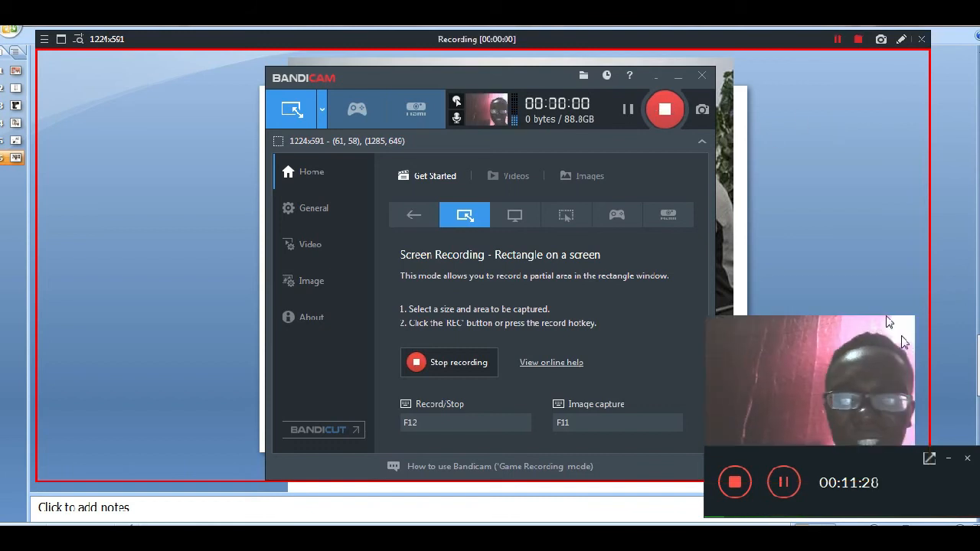
pyautogui.click(947, 458)
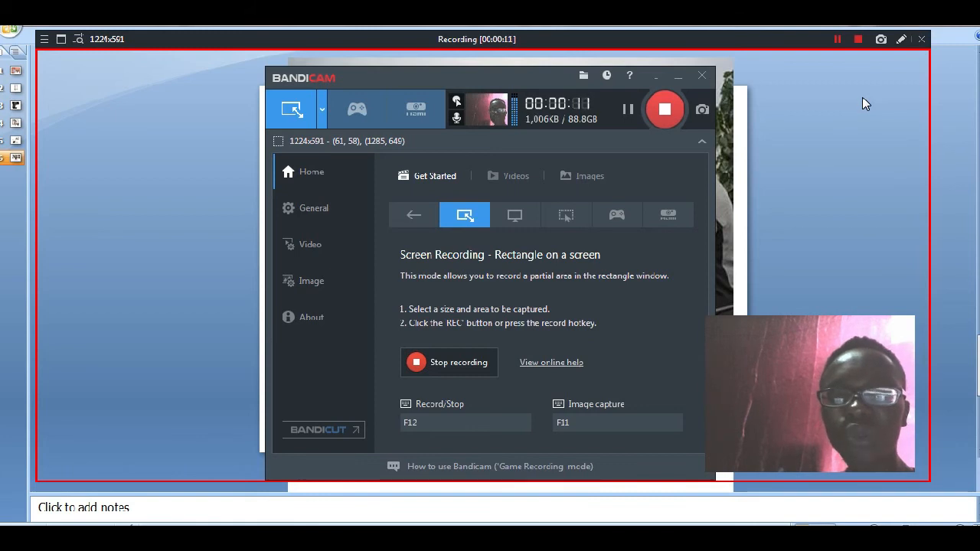
pyautogui.click(901, 39)
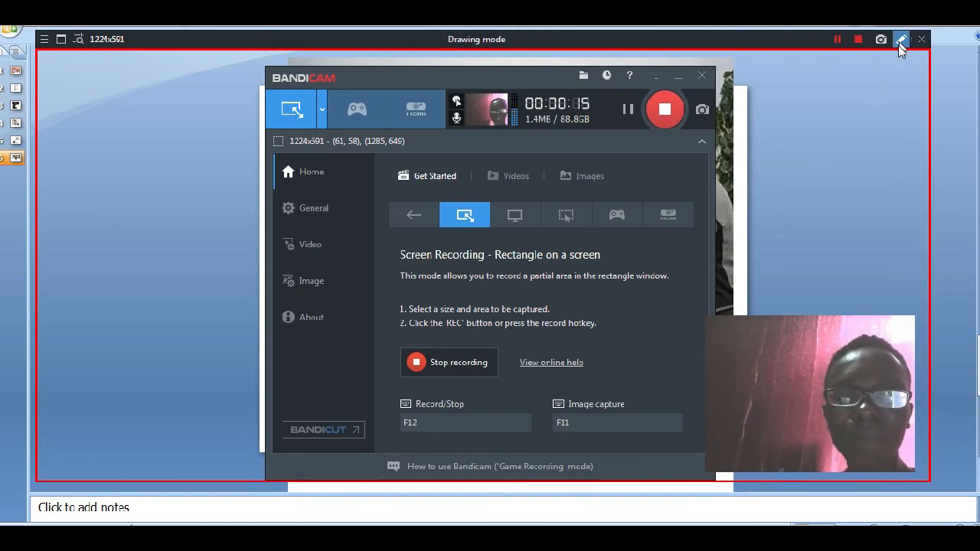
pyautogui.click(898, 40)
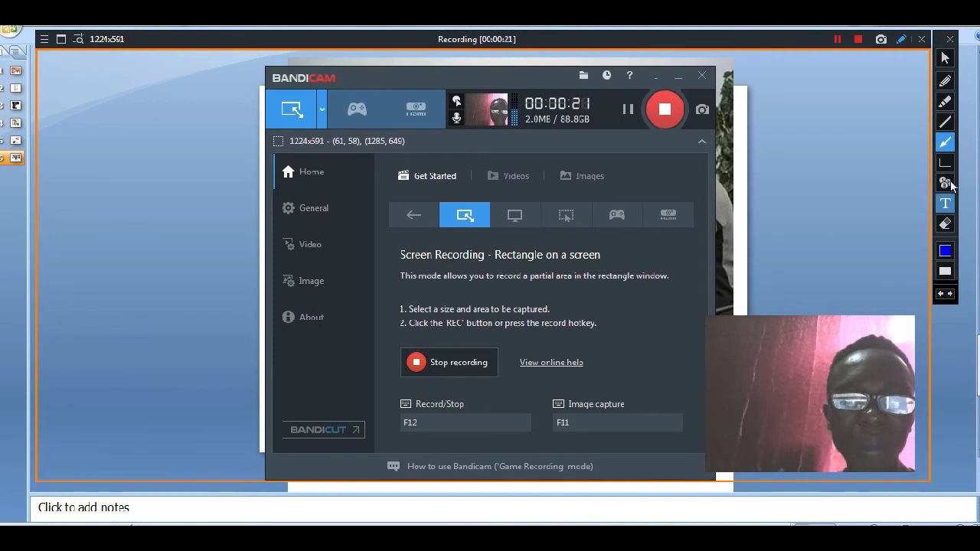
# Step: Scribble and write freehand in red with the pencil beside the Bandicam window, and undo the strokes
pyautogui.click(945, 83)
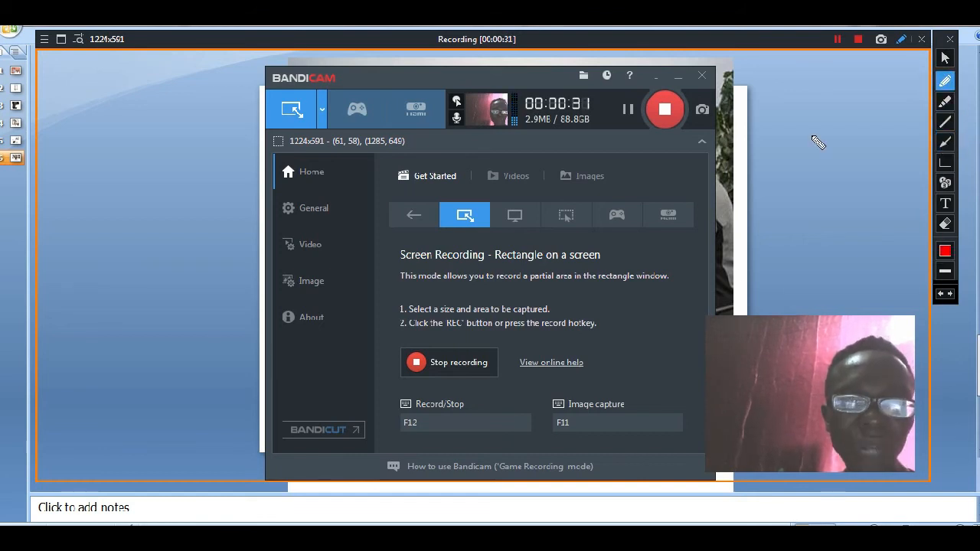
pyautogui.rightClick(793, 149)
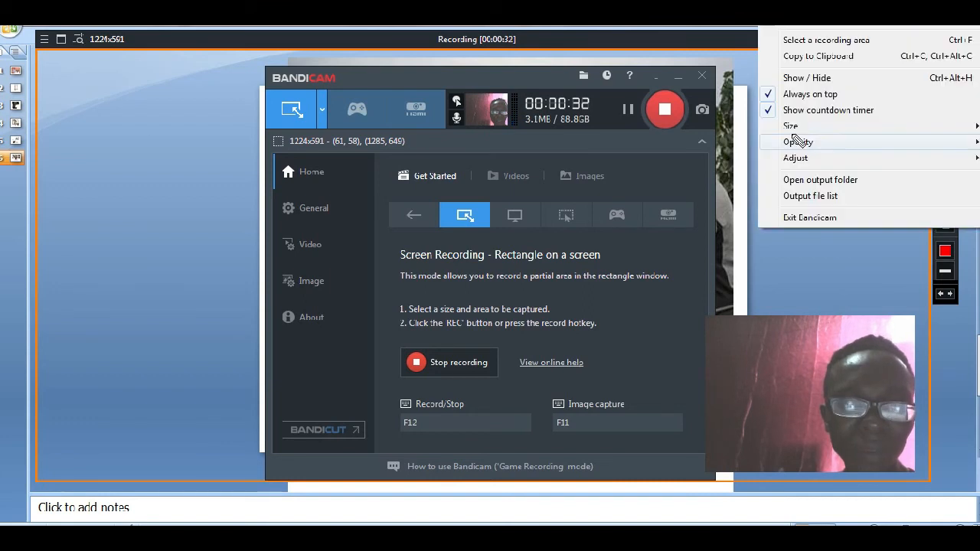
pyautogui.click(763, 248)
pyautogui.moveTo(786, 119)
pyautogui.mouseDown()
pyautogui.moveTo(841, 188)
pyautogui.moveTo(837, 145)
pyautogui.moveTo(833, 201)
pyautogui.moveTo(819, 175)
pyautogui.mouseUp()
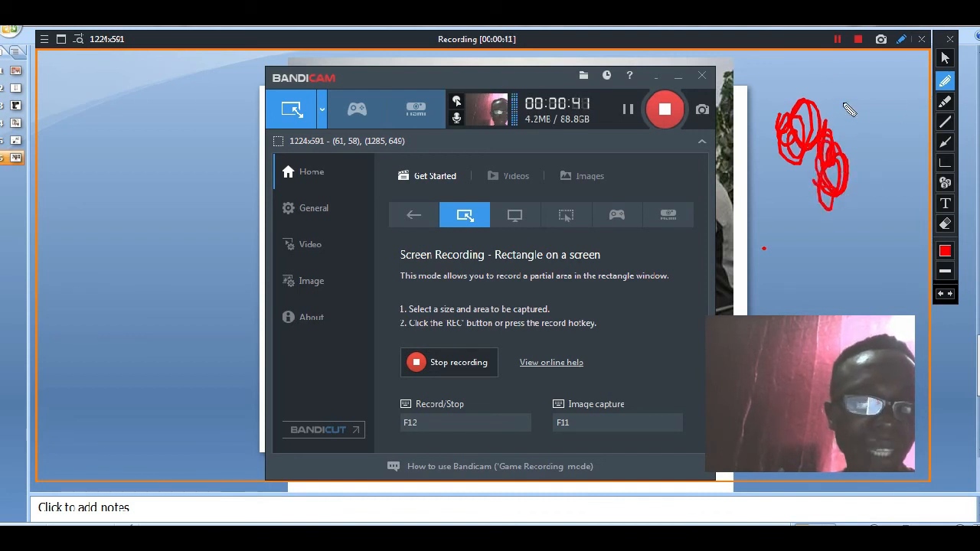
pyautogui.moveTo(842, 98)
pyautogui.mouseDown()
pyautogui.moveTo(840, 84)
pyautogui.moveTo(871, 97)
pyautogui.moveTo(856, 154)
pyautogui.moveTo(862, 116)
pyautogui.mouseUp()
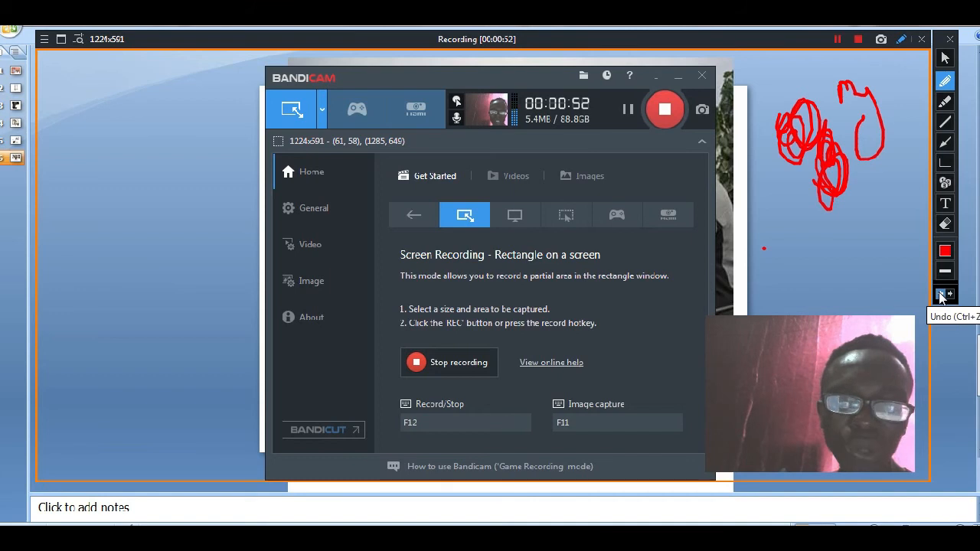
pyautogui.click(941, 296)
pyautogui.click(941, 296)
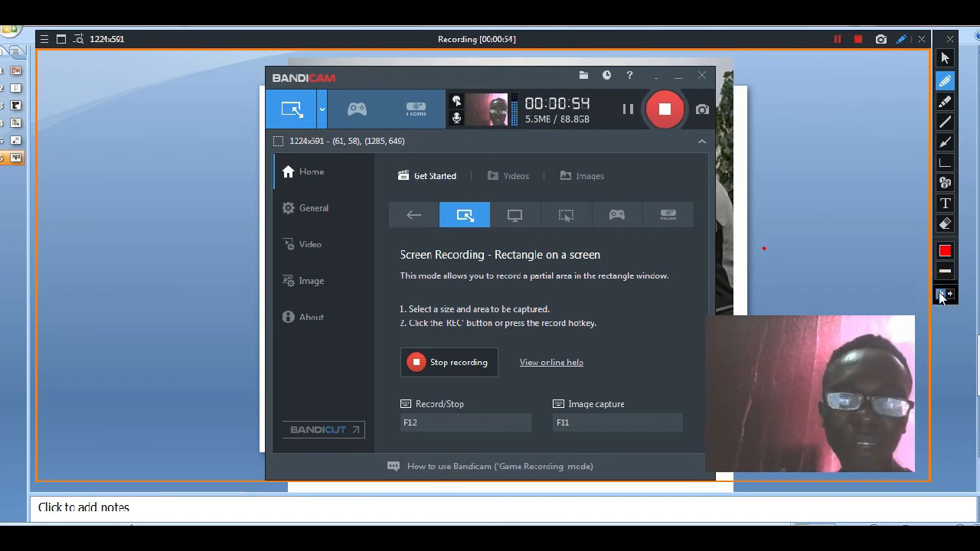
# Step: Paint over the area around the record button with the blue highlighter at size 20, and undo the stroke
pyautogui.click(945, 102)
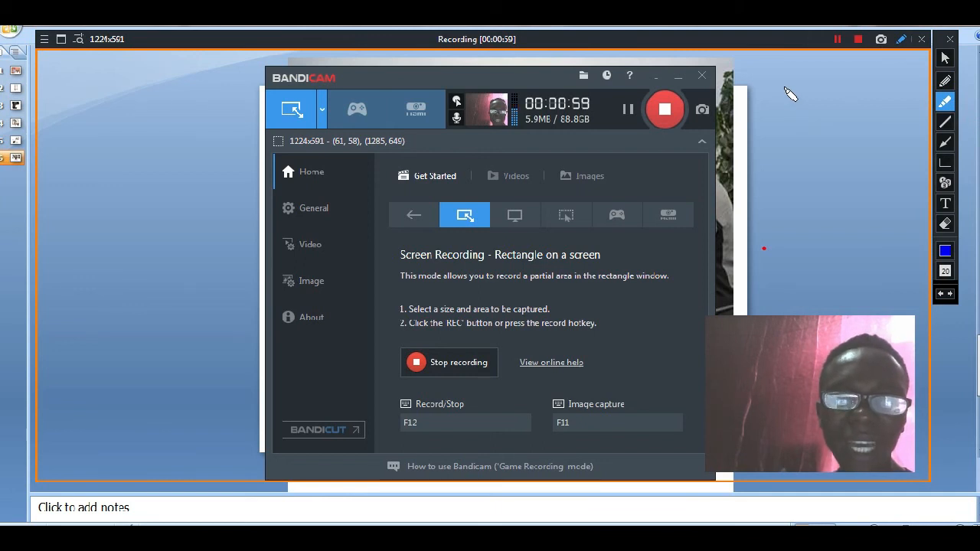
pyautogui.moveTo(695, 91)
pyautogui.mouseDown()
pyautogui.moveTo(693, 153)
pyautogui.moveTo(704, 136)
pyautogui.moveTo(708, 152)
pyautogui.moveTo(709, 126)
pyautogui.moveTo(706, 184)
pyautogui.moveTo(687, 149)
pyautogui.moveTo(705, 136)
pyautogui.mouseUp()
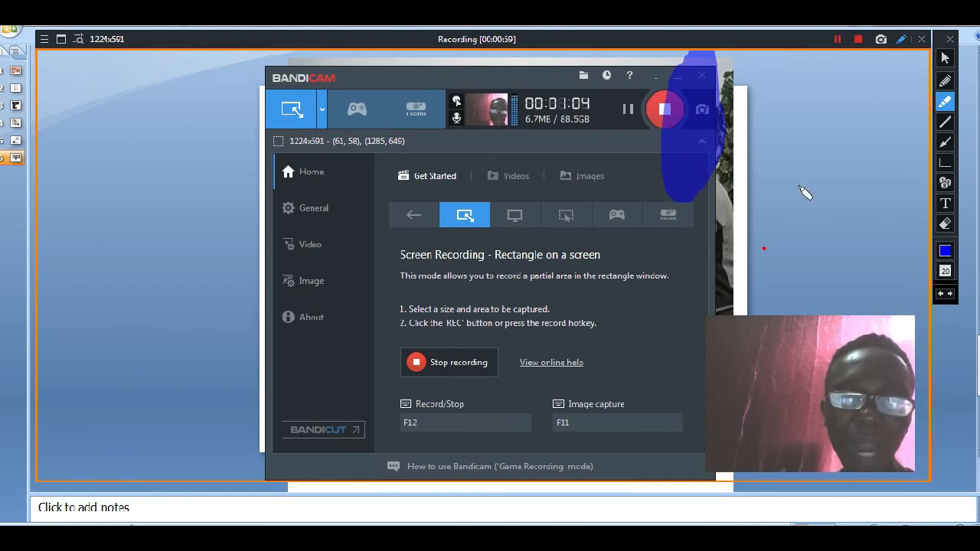
pyautogui.click(944, 296)
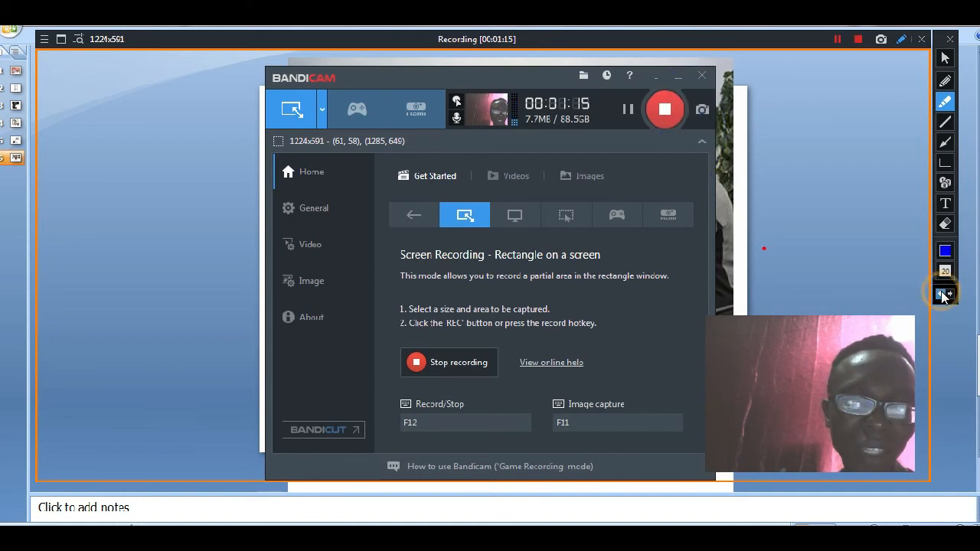
# Step: Draw a triangle of straight red lines over the Bandicam window's upper part with the line tool, and undo the lines
pyautogui.click(943, 123)
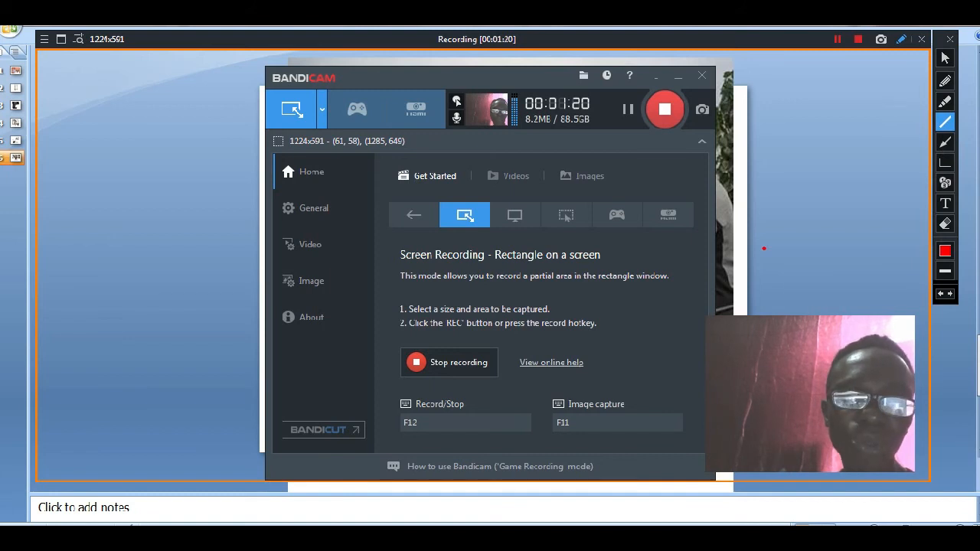
pyautogui.moveTo(606, 145)
pyautogui.mouseDown()
pyautogui.moveTo(669, 138)
pyautogui.moveTo(804, 86)
pyautogui.moveTo(802, 141)
pyautogui.moveTo(815, 125)
pyautogui.moveTo(766, 247)
pyautogui.moveTo(719, 294)
pyautogui.moveTo(714, 314)
pyautogui.moveTo(688, 326)
pyautogui.mouseUp()
pyautogui.moveTo(608, 146); pyautogui.dragTo(643, 230)
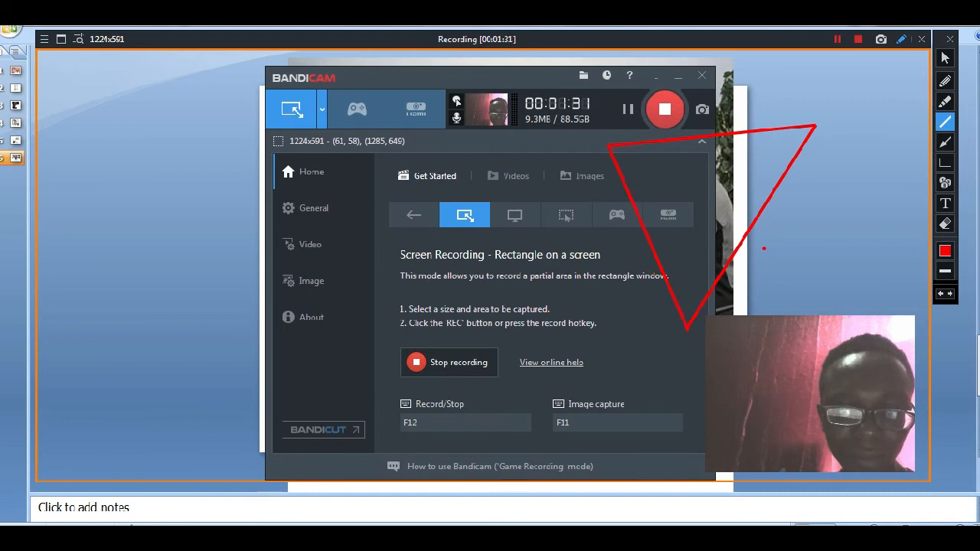
pyautogui.click(941, 297)
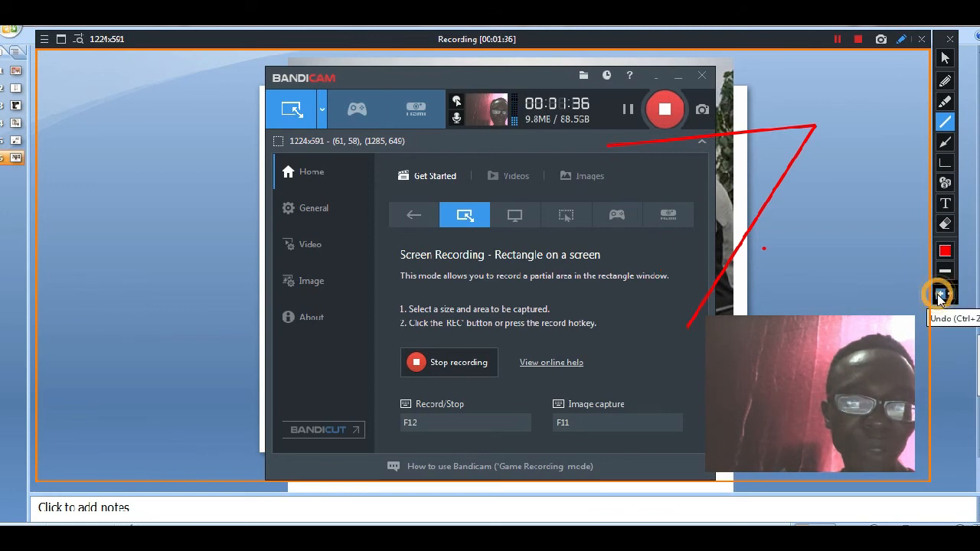
pyautogui.click(940, 297)
pyautogui.click(940, 297)
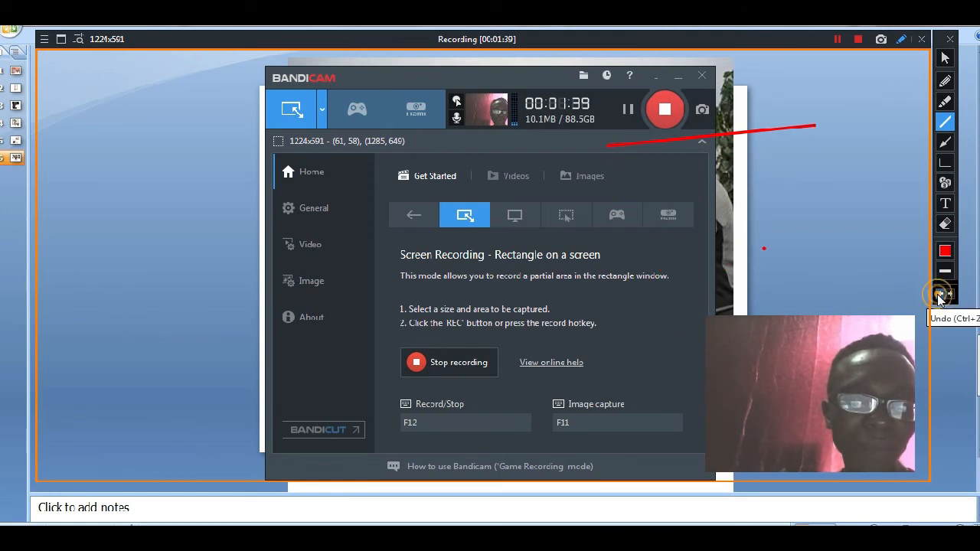
# Step: Set the line tool's colour to the lime green from the basic colours
pyautogui.click(945, 252)
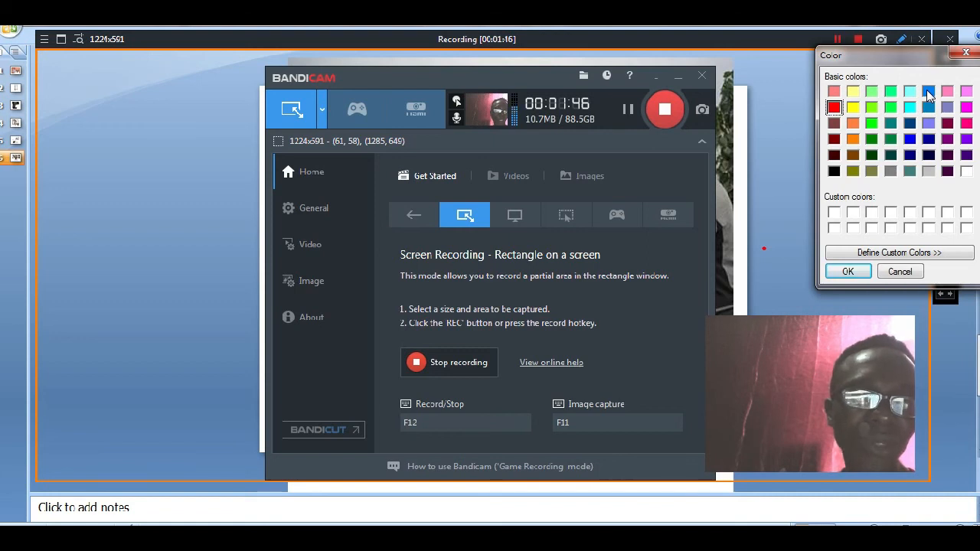
pyautogui.click(928, 90)
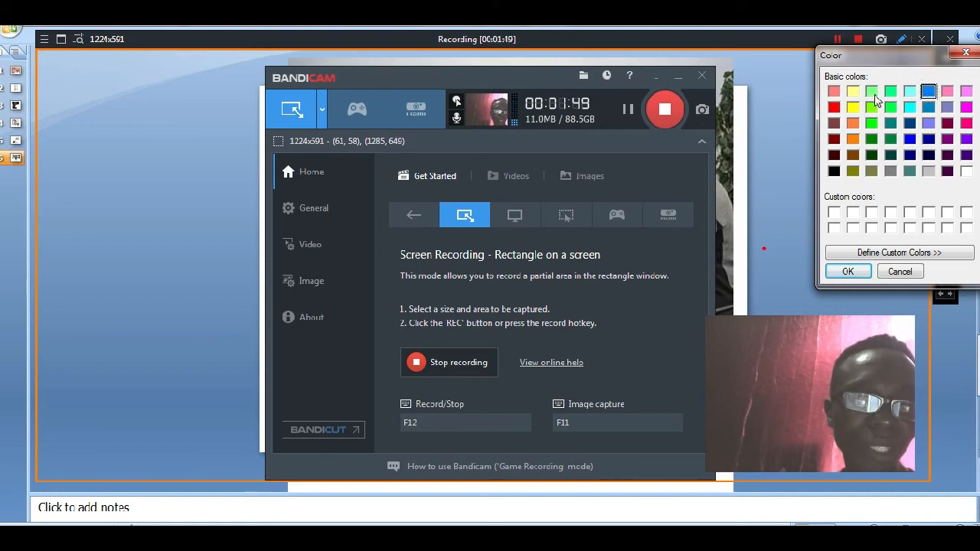
pyautogui.click(871, 106)
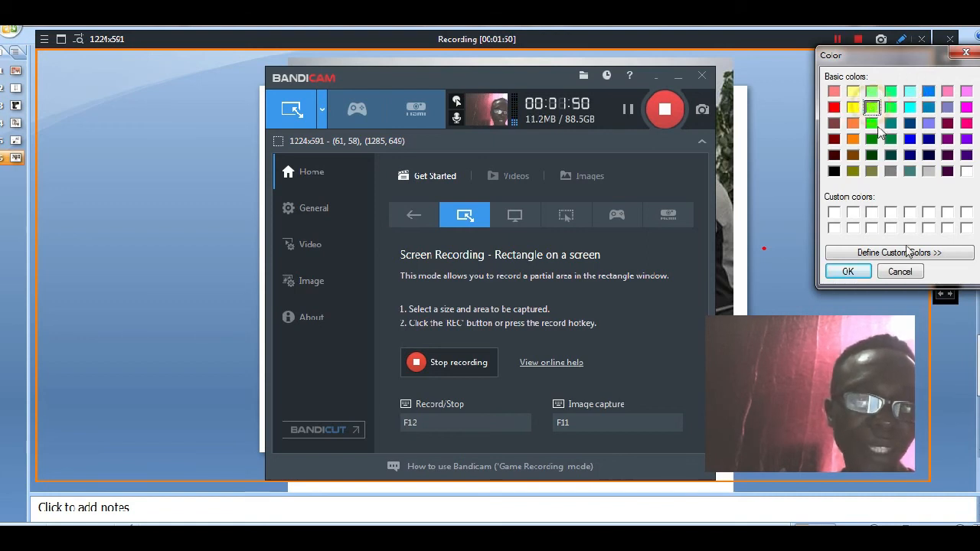
pyautogui.click(849, 272)
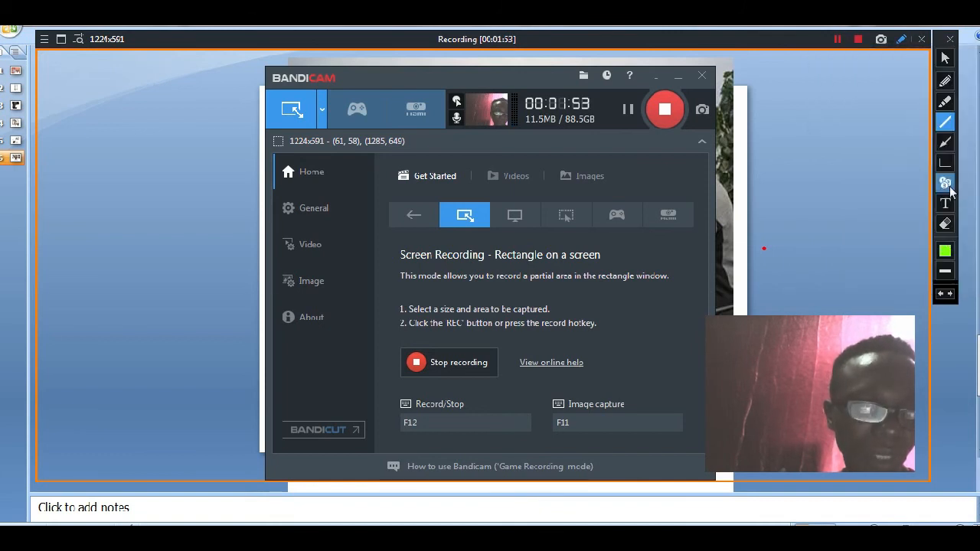
# Step: Draw a blue and a light green arrow pointing diagonally downward beside the Bandicam window, and undo both arrows
pyautogui.click(946, 144)
pyautogui.moveTo(766, 87)
pyautogui.mouseDown()
pyautogui.moveTo(875, 192)
pyautogui.moveTo(869, 247)
pyautogui.moveTo(842, 285)
pyautogui.mouseUp()
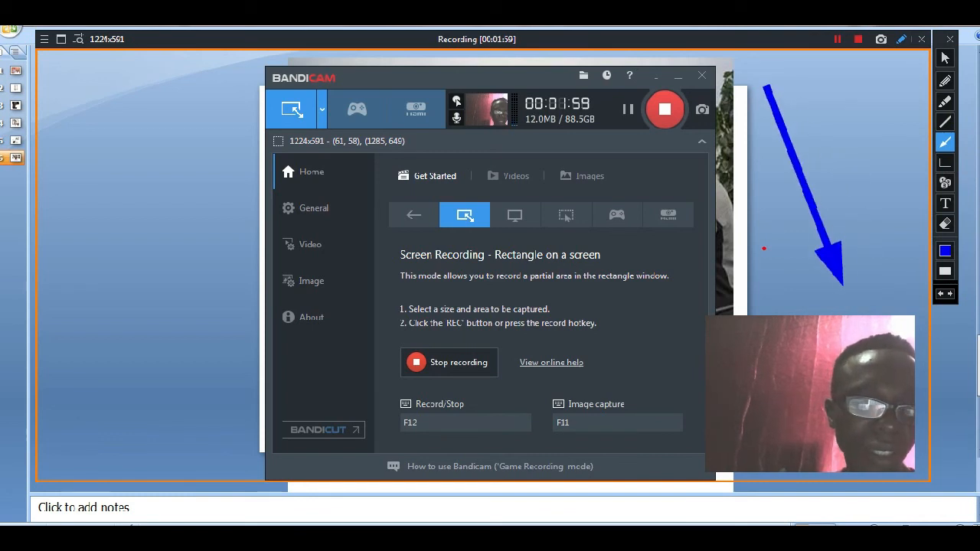
pyautogui.click(945, 250)
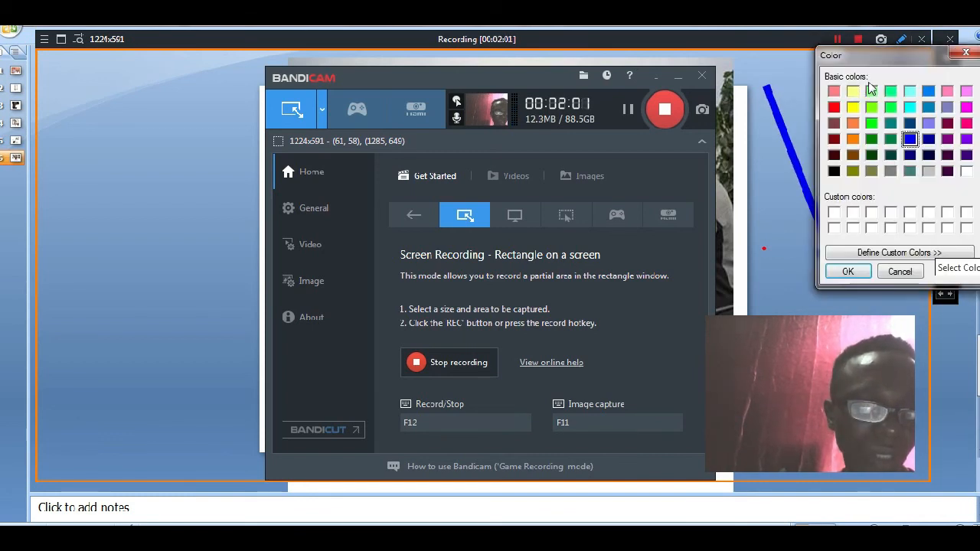
pyautogui.click(871, 92)
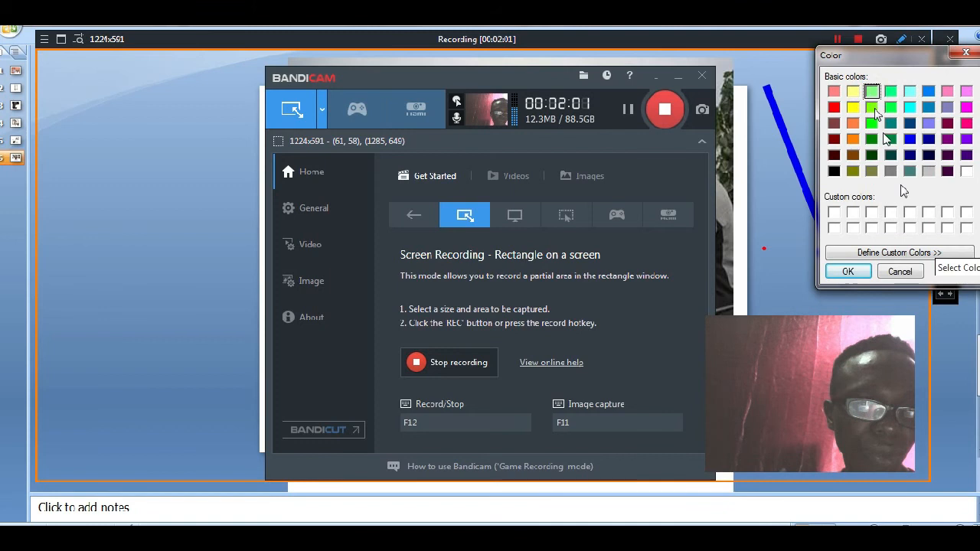
pyautogui.click(848, 272)
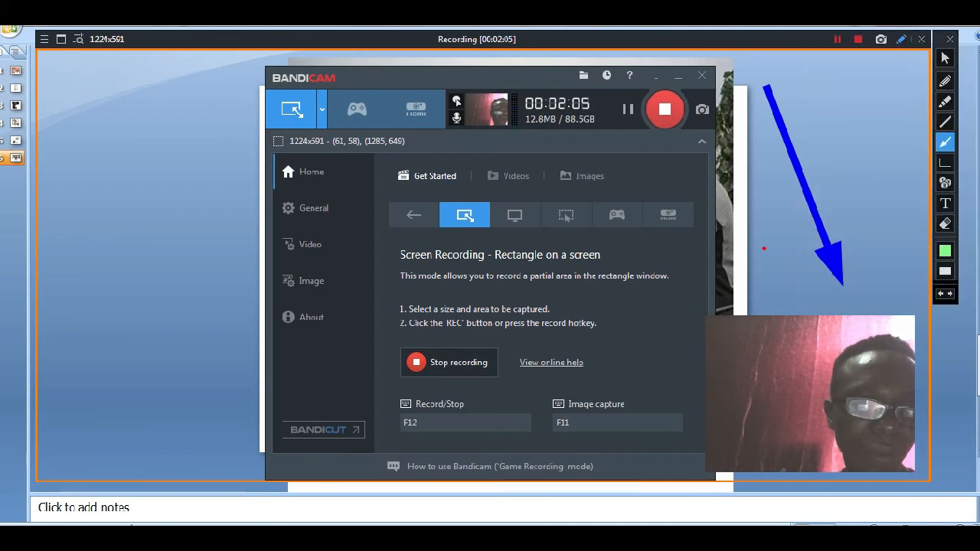
pyautogui.moveTo(819, 103)
pyautogui.mouseDown()
pyautogui.moveTo(889, 208)
pyautogui.moveTo(903, 255)
pyautogui.mouseUp()
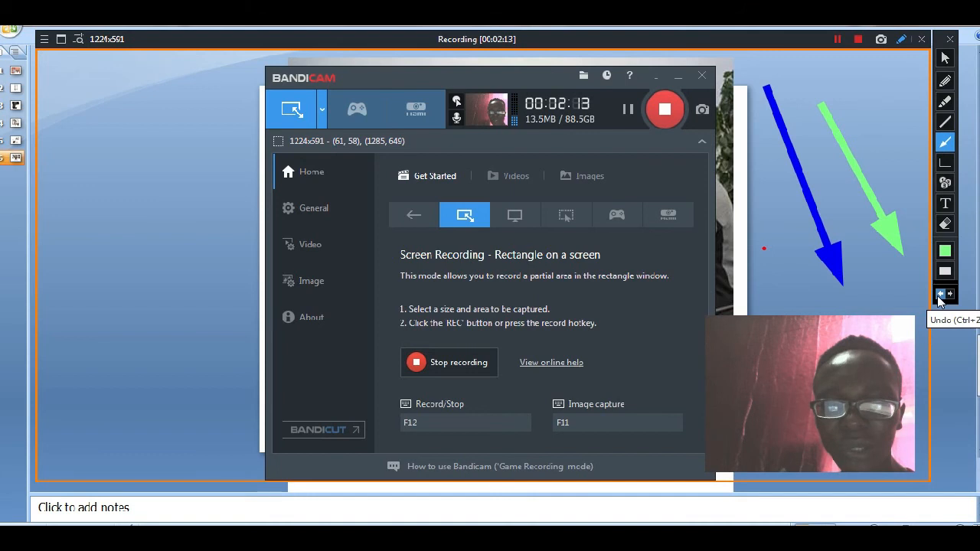
pyautogui.click(939, 298)
pyautogui.click(939, 298)
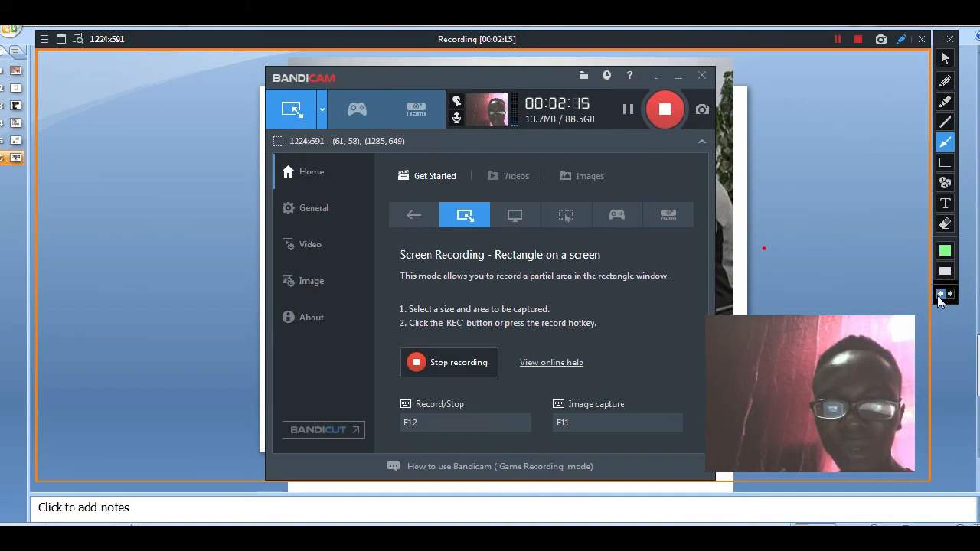
# Step: Draw a large green rectangle and a smaller blue one below it beside the Bandicam window, and undo both
pyautogui.click(946, 164)
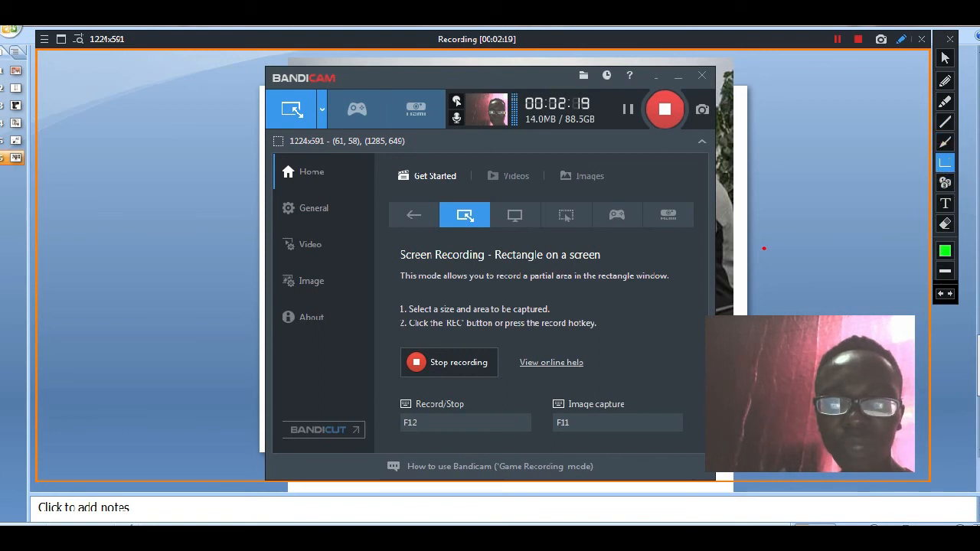
pyautogui.moveTo(739, 92); pyautogui.dragTo(907, 230)
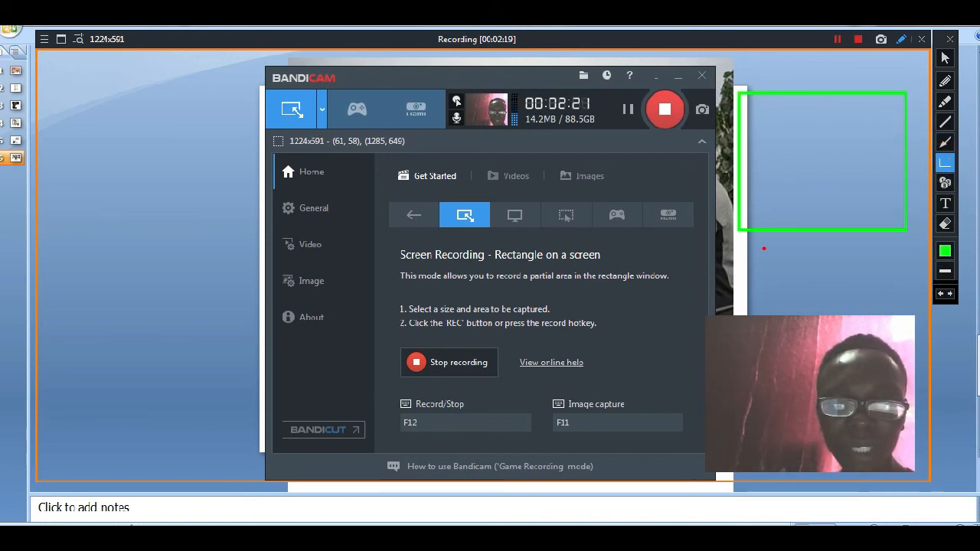
pyautogui.click(946, 252)
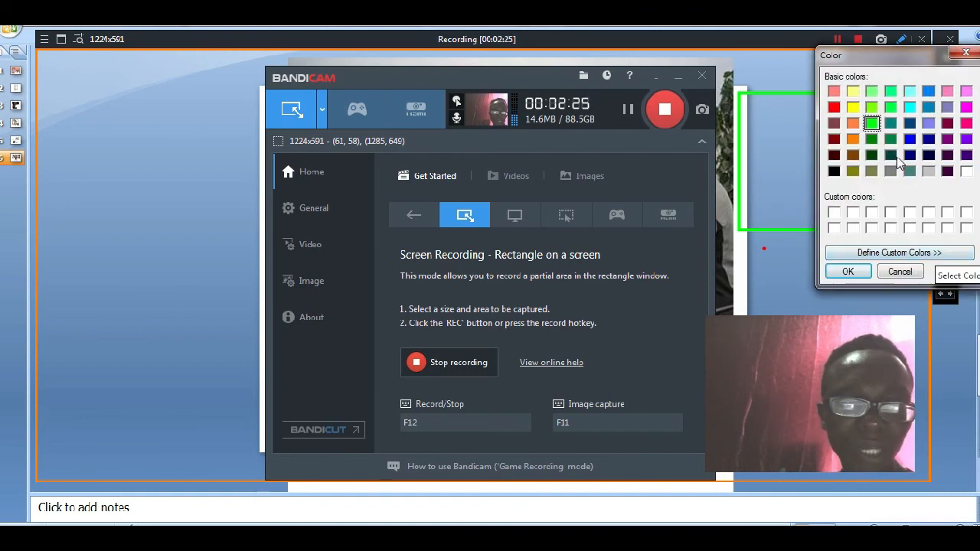
pyautogui.click(909, 139)
pyautogui.click(848, 271)
pyautogui.moveTo(807, 247)
pyautogui.mouseDown()
pyautogui.moveTo(859, 309)
pyautogui.moveTo(902, 281)
pyautogui.mouseUp()
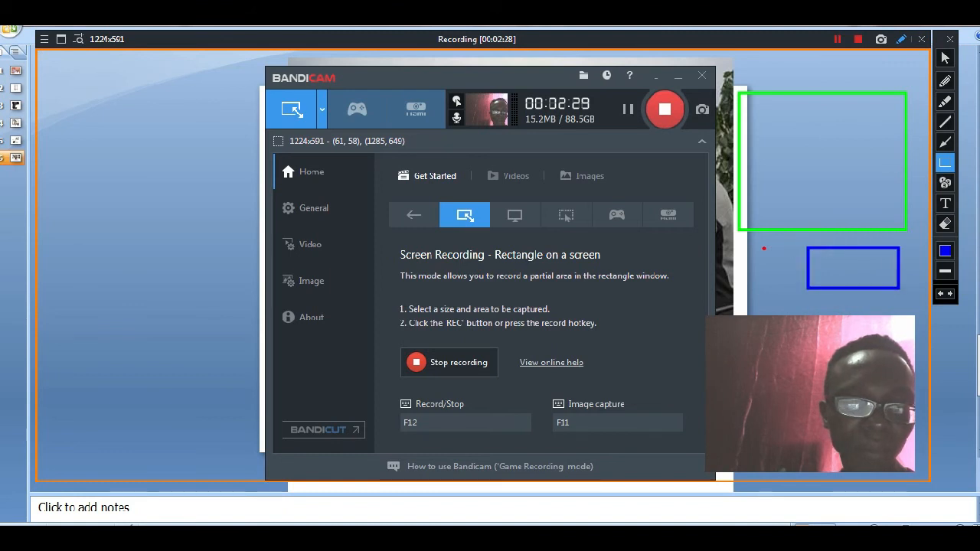
pyautogui.click(941, 294)
pyautogui.click(941, 295)
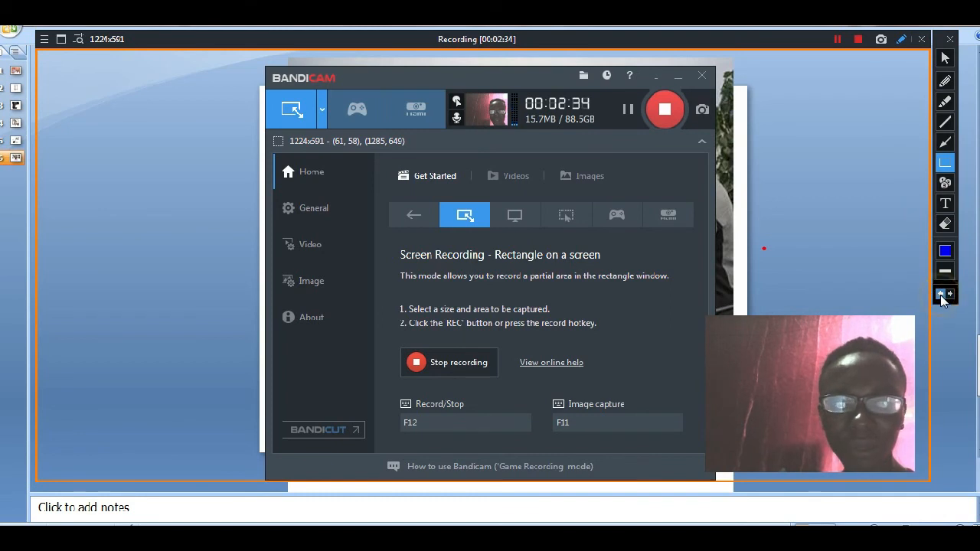
# Step: Add the blue size 16 text "klMPmPoop<PKI" beside the Bandicam window, and undo it
pyautogui.click(944, 208)
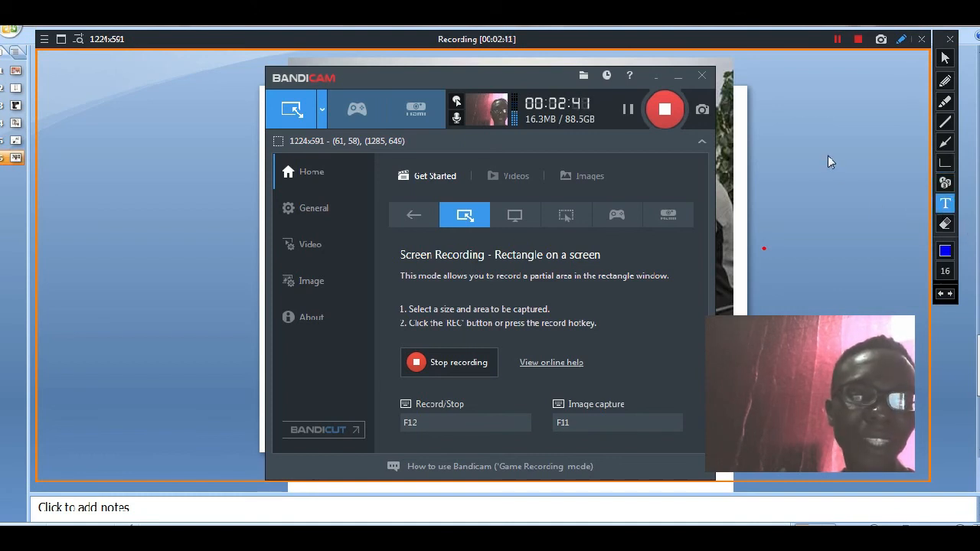
pyautogui.click(754, 71)
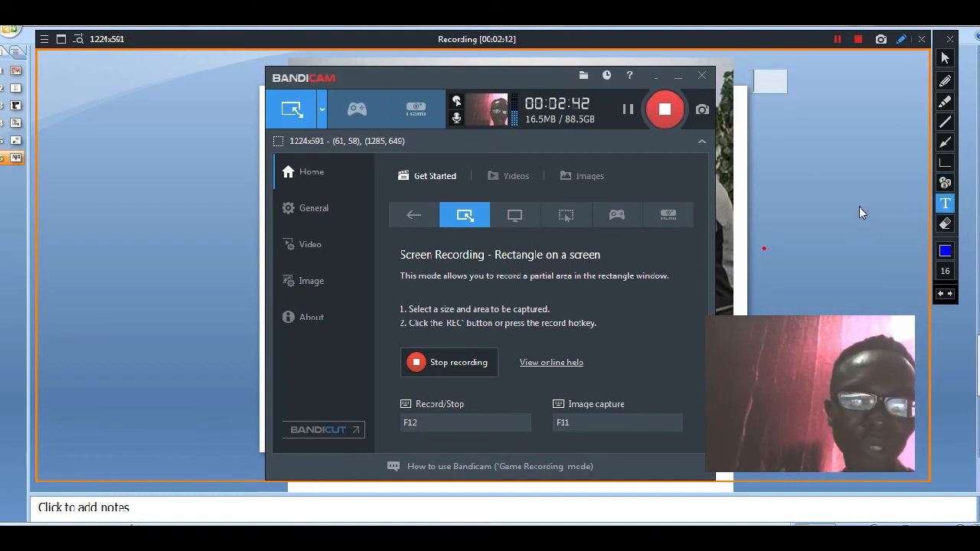
pyautogui.write('klMPmPoop<PKI')
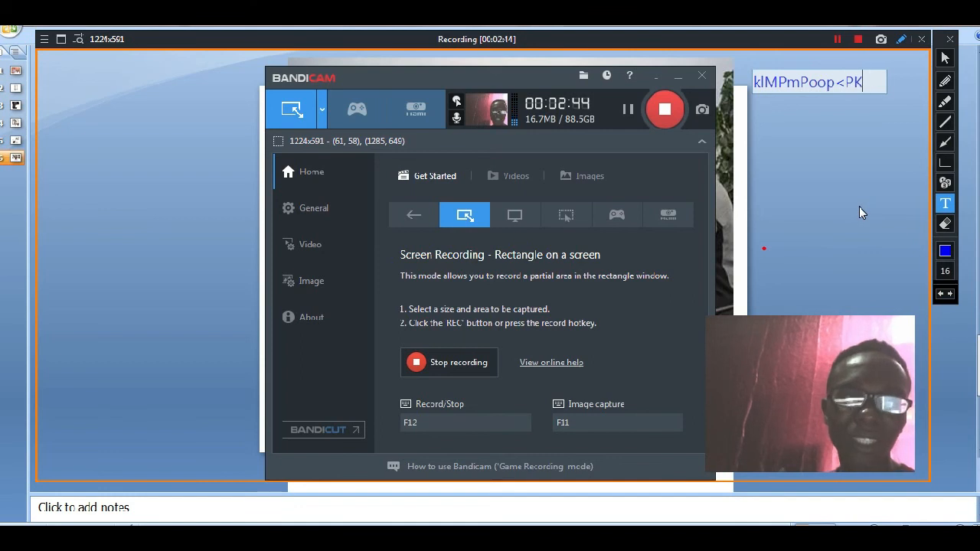
pyautogui.click(936, 297)
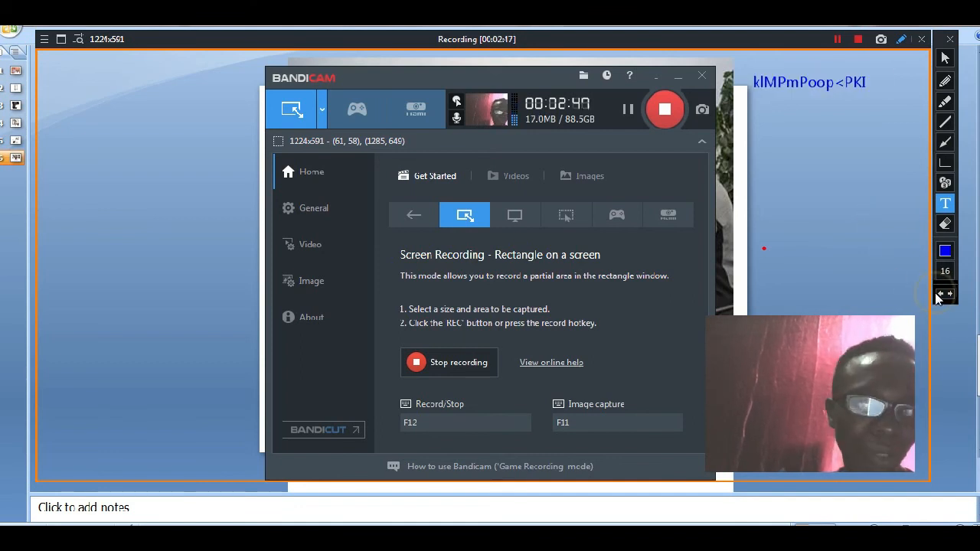
pyautogui.click(937, 298)
pyautogui.click(937, 295)
pyautogui.click(936, 293)
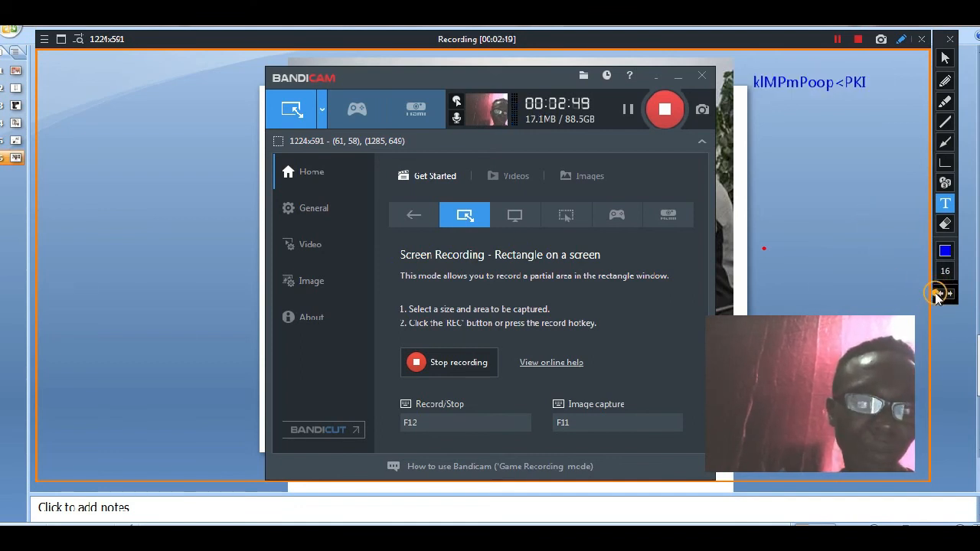
pyautogui.click(942, 293)
pyautogui.click(942, 294)
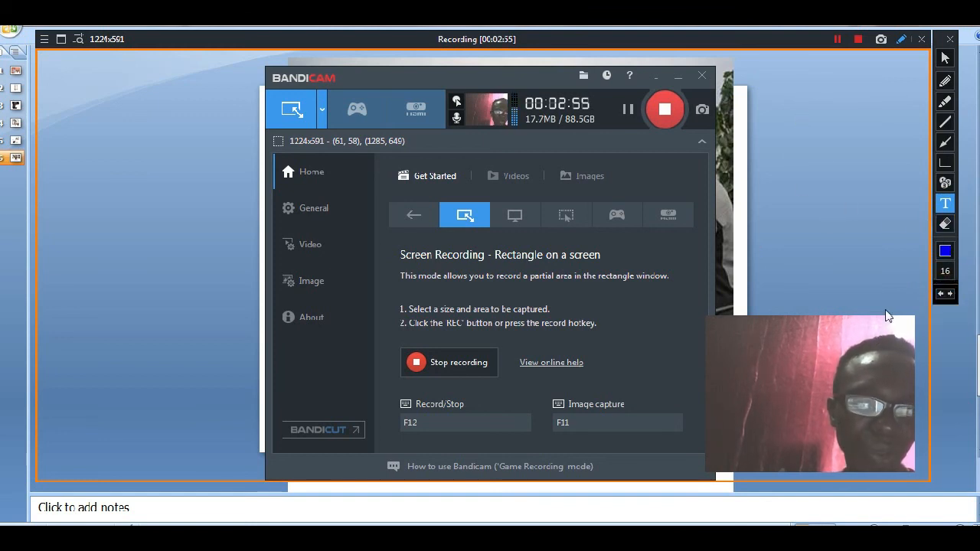
# Step: Switch to the eraser, close the drawing tools and stop the screen recording
pyautogui.click(945, 223)
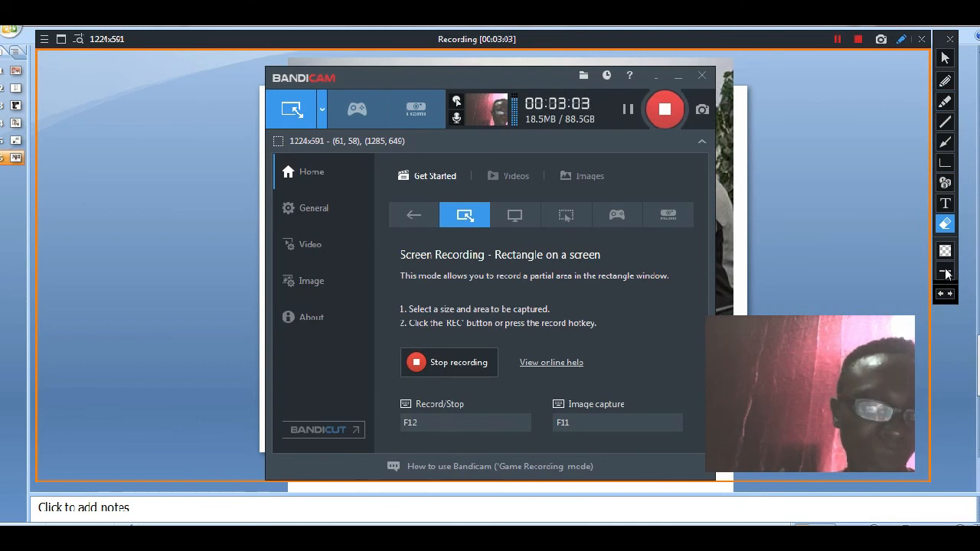
pyautogui.click(949, 39)
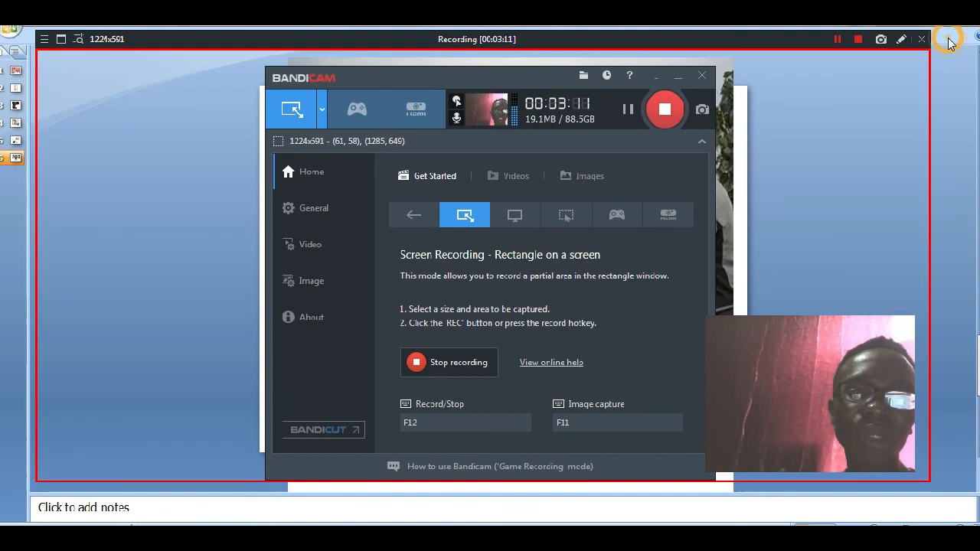
pyautogui.click(857, 40)
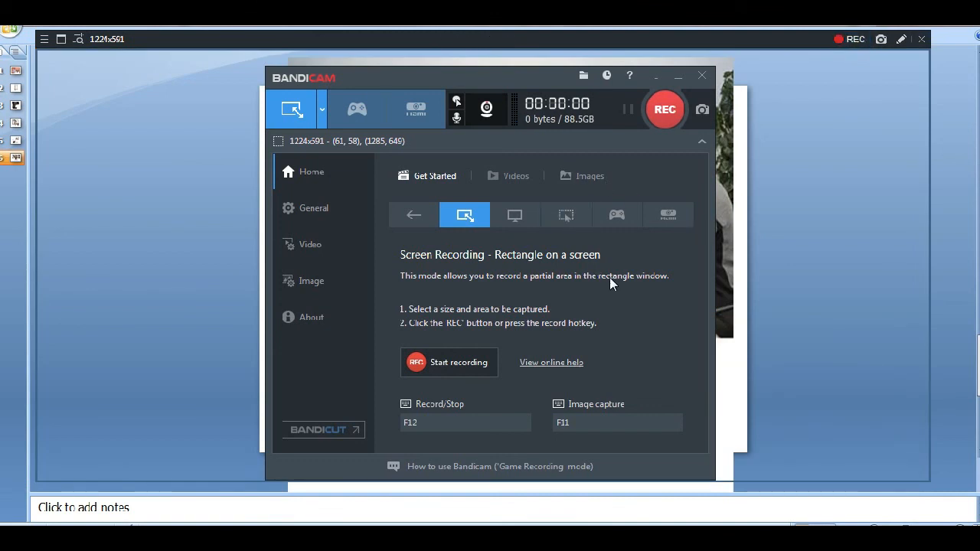
# Step: Play the newest recording from Bandicam's list of recorded videos, and close the player
pyautogui.click(501, 179)
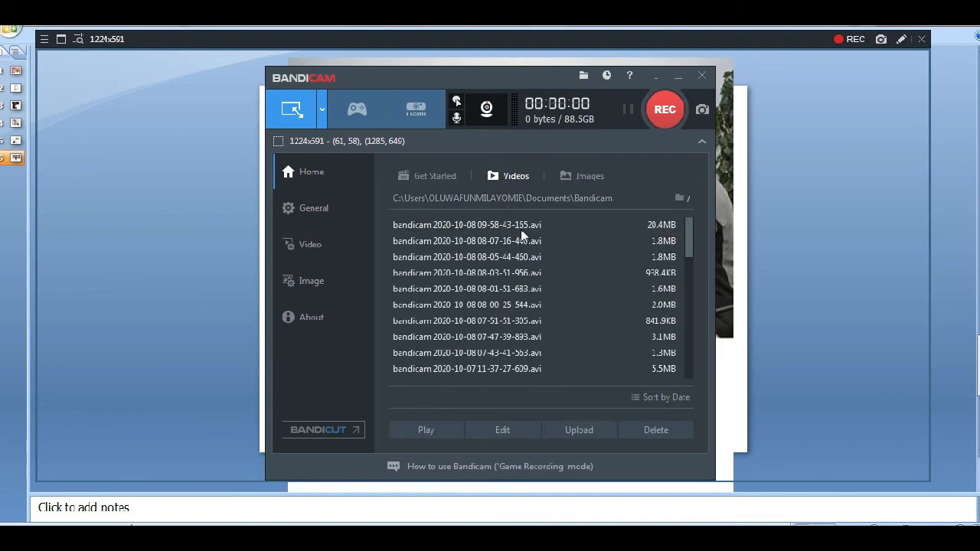
pyautogui.click(522, 225)
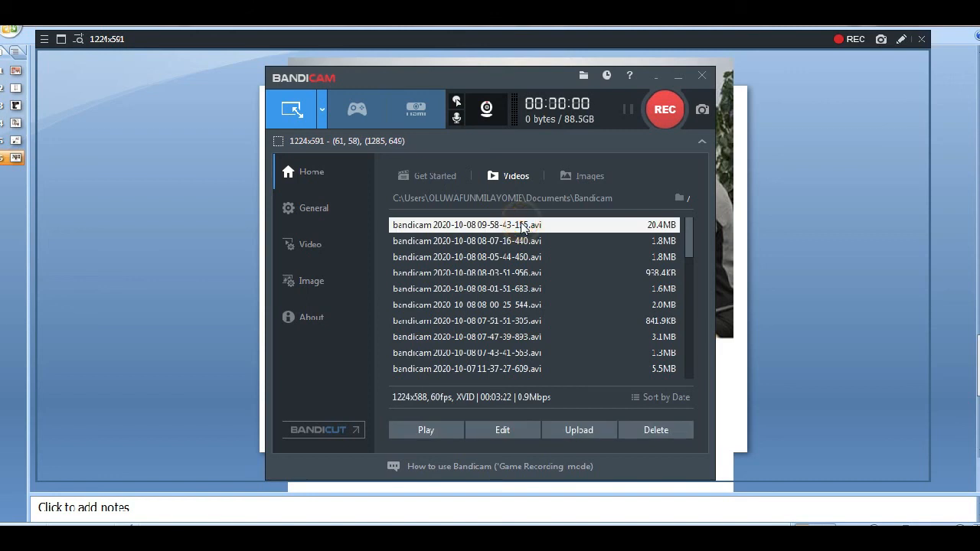
pyautogui.click(440, 432)
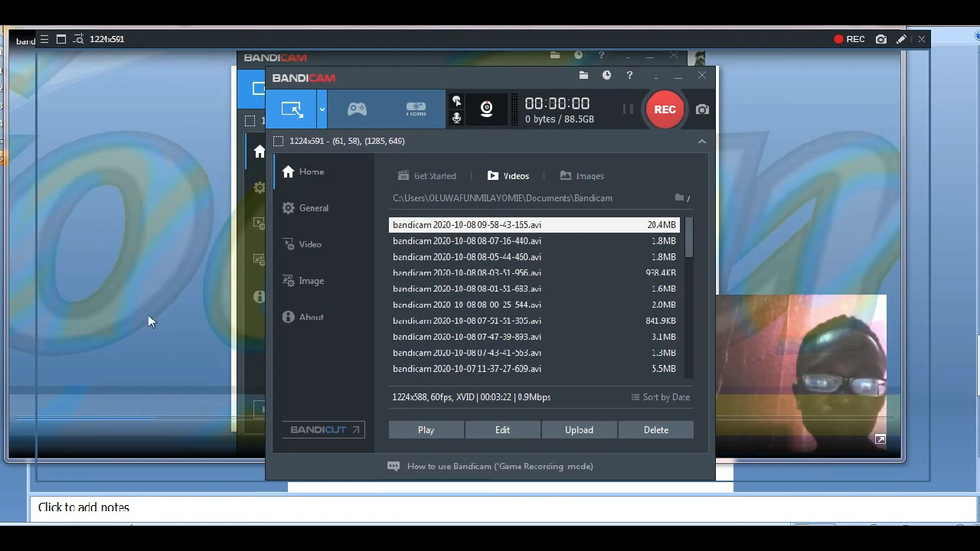
pyautogui.rightClick(901, 39)
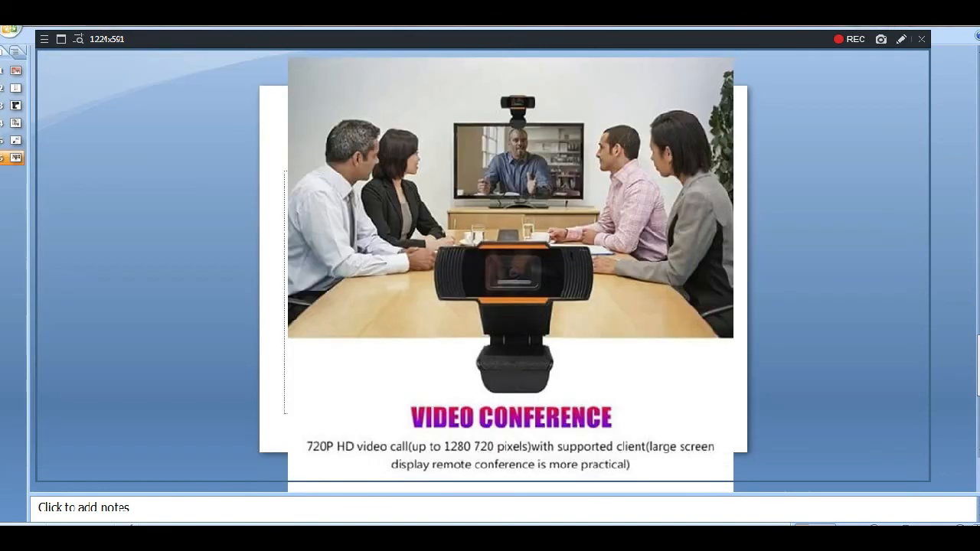
pyautogui.click(952, 27)
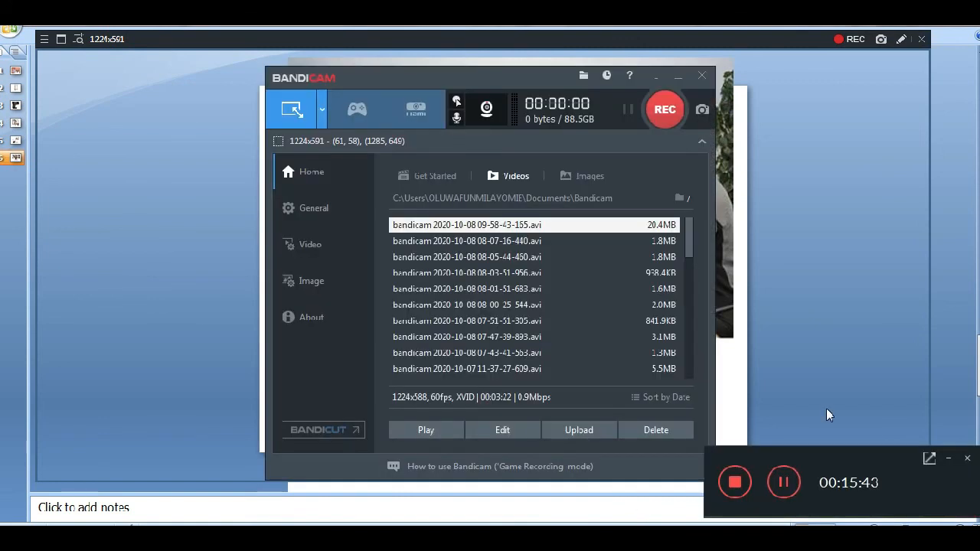
pyautogui.click(949, 455)
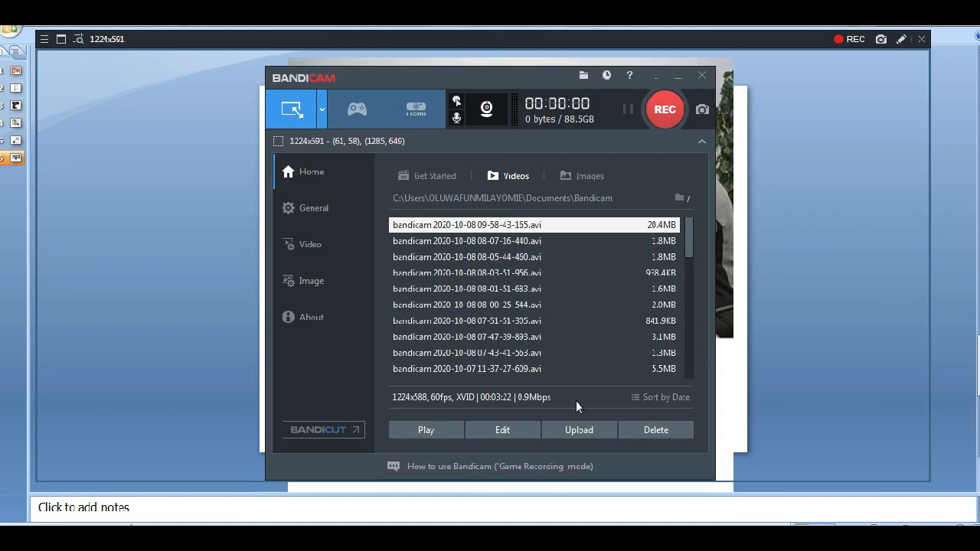
pyautogui.rightClick(558, 226)
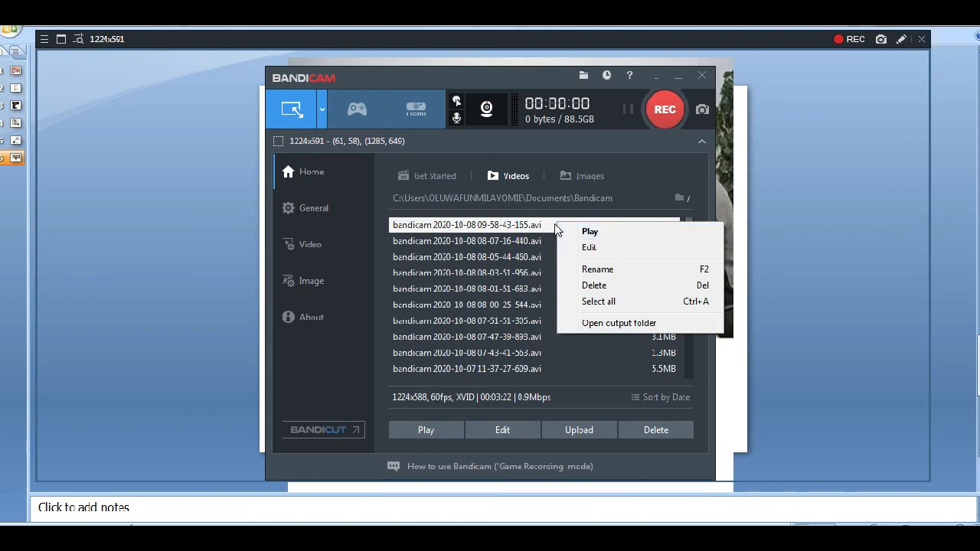
pyautogui.click(604, 324)
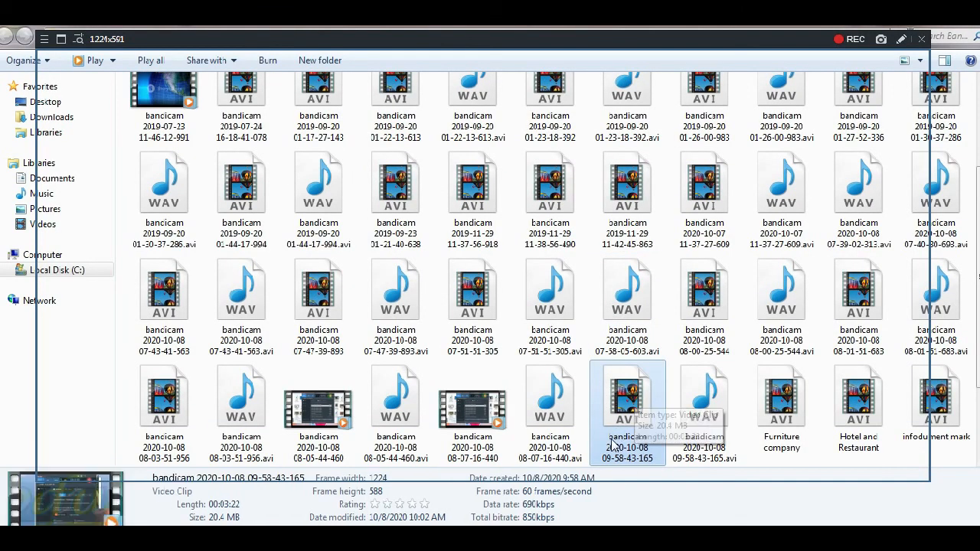
pyautogui.doubleClick(608, 386)
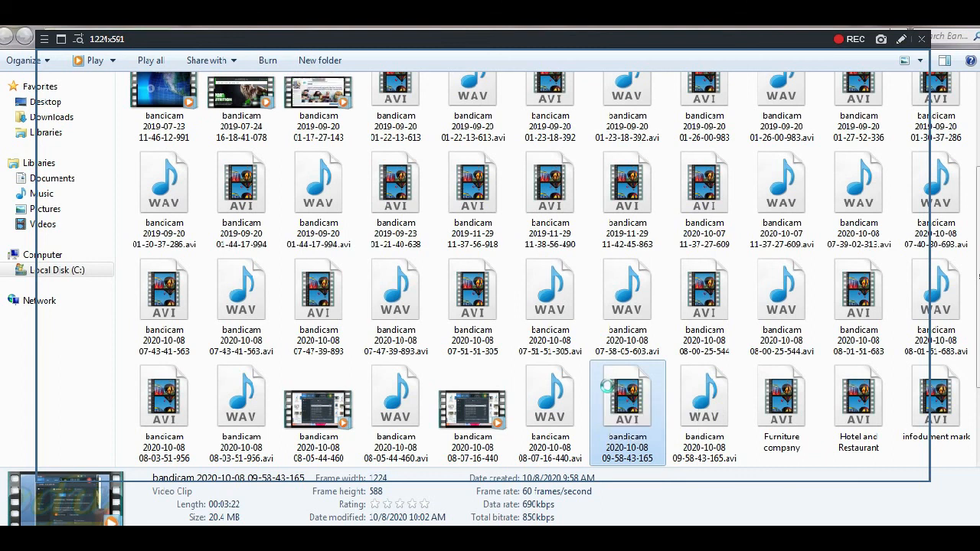
pyautogui.rightClick(607, 386)
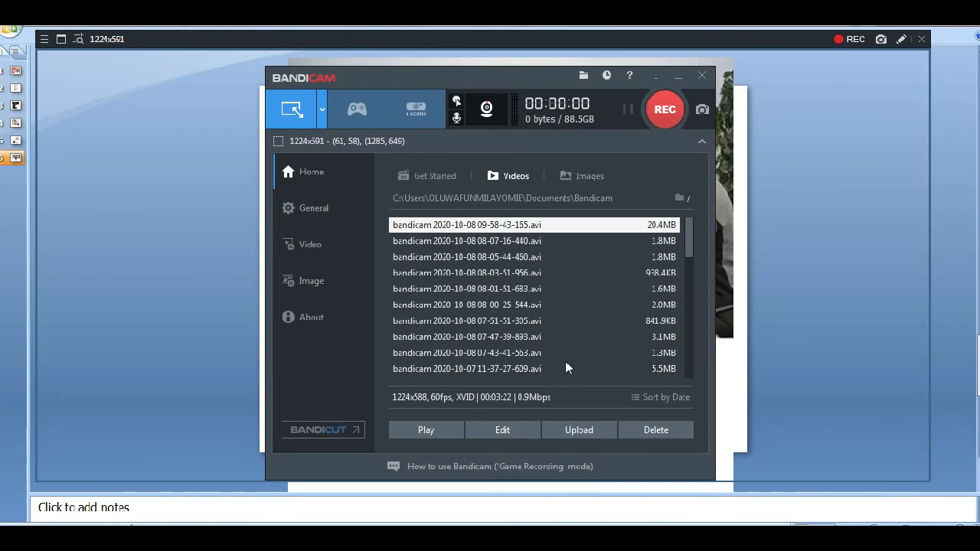
# Step: Open the YouTube upload form for the newest recording, and cancel it without uploading
pyautogui.click(579, 430)
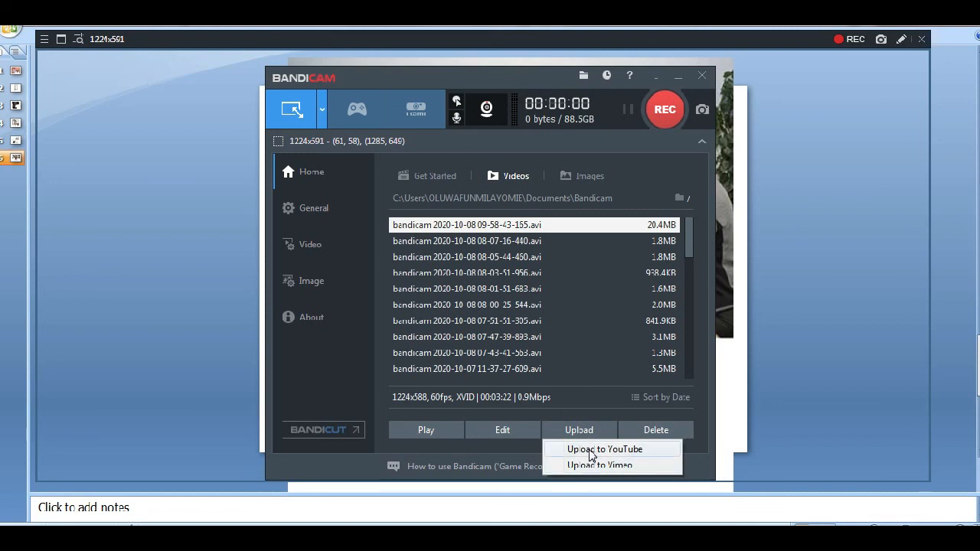
pyautogui.click(591, 452)
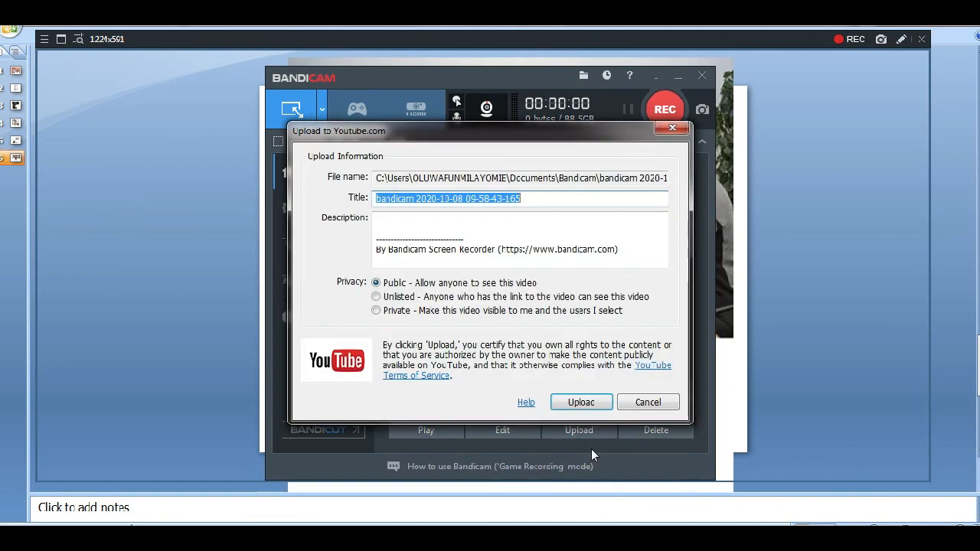
pyautogui.click(635, 408)
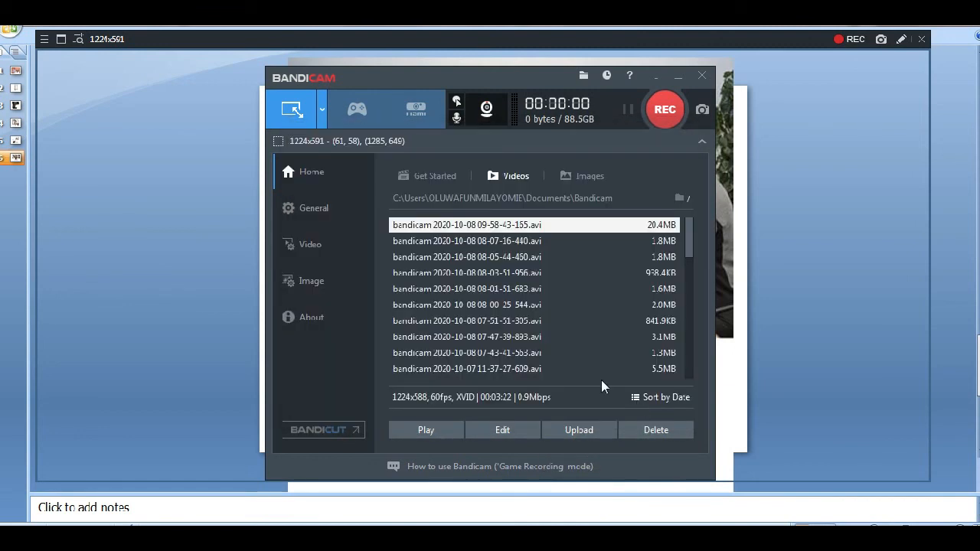